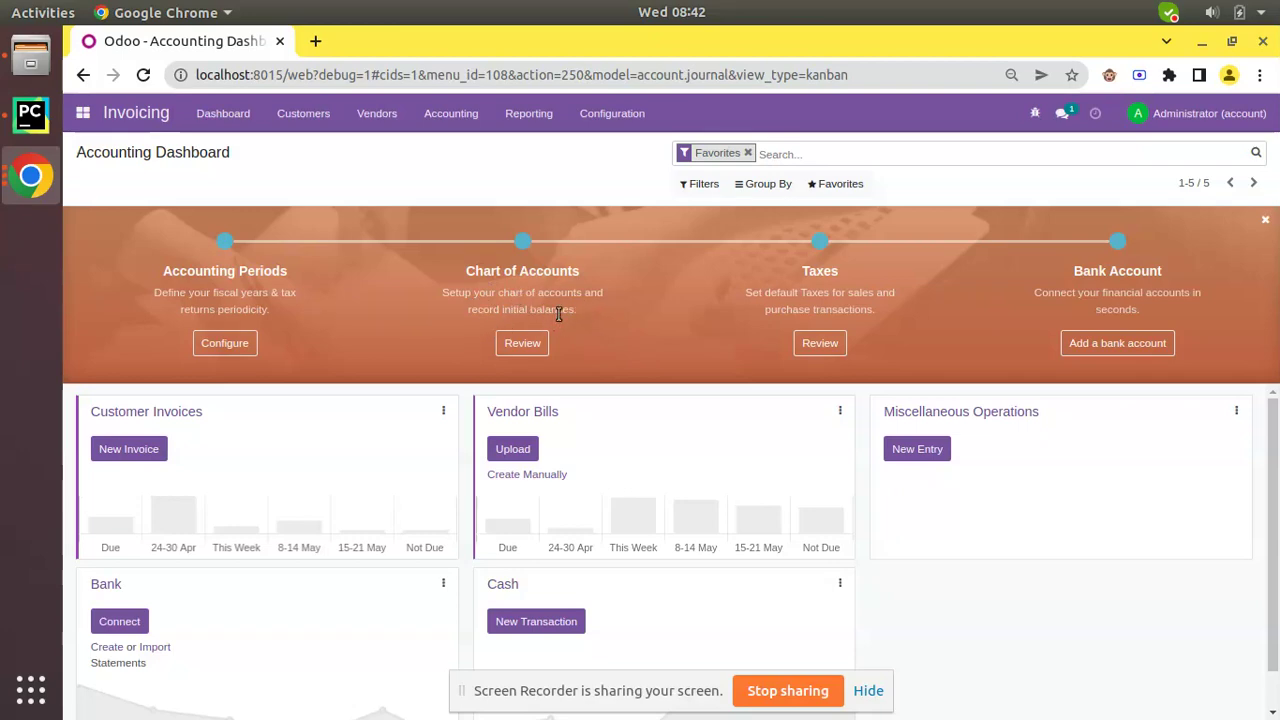
# Open the Chart of Accounts list through the dashboard's Review link to set opening balances.
pyautogui.click(530, 342)
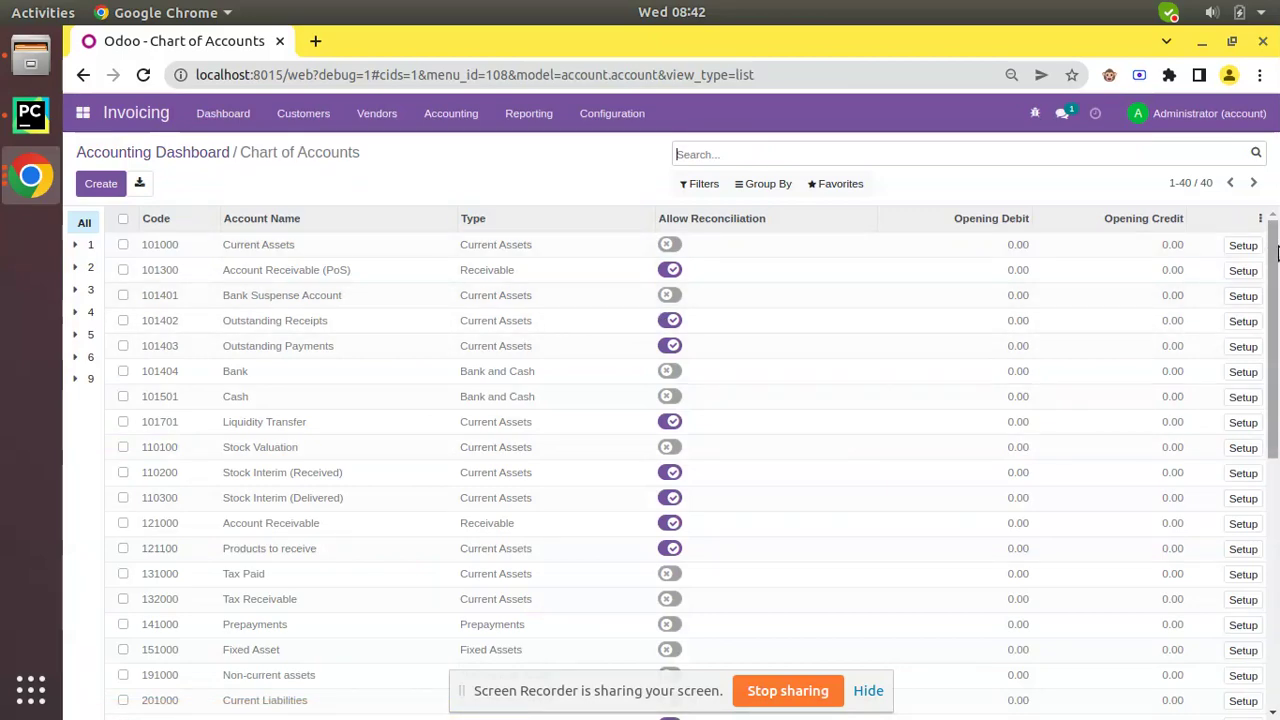
# Enter opening debits of 10,000.00 on 101404 Bank and 2,000.00 on 101501 Cash, then save.
pyautogui.moveTo(1274, 300); pyautogui.dragTo(1276, 240)
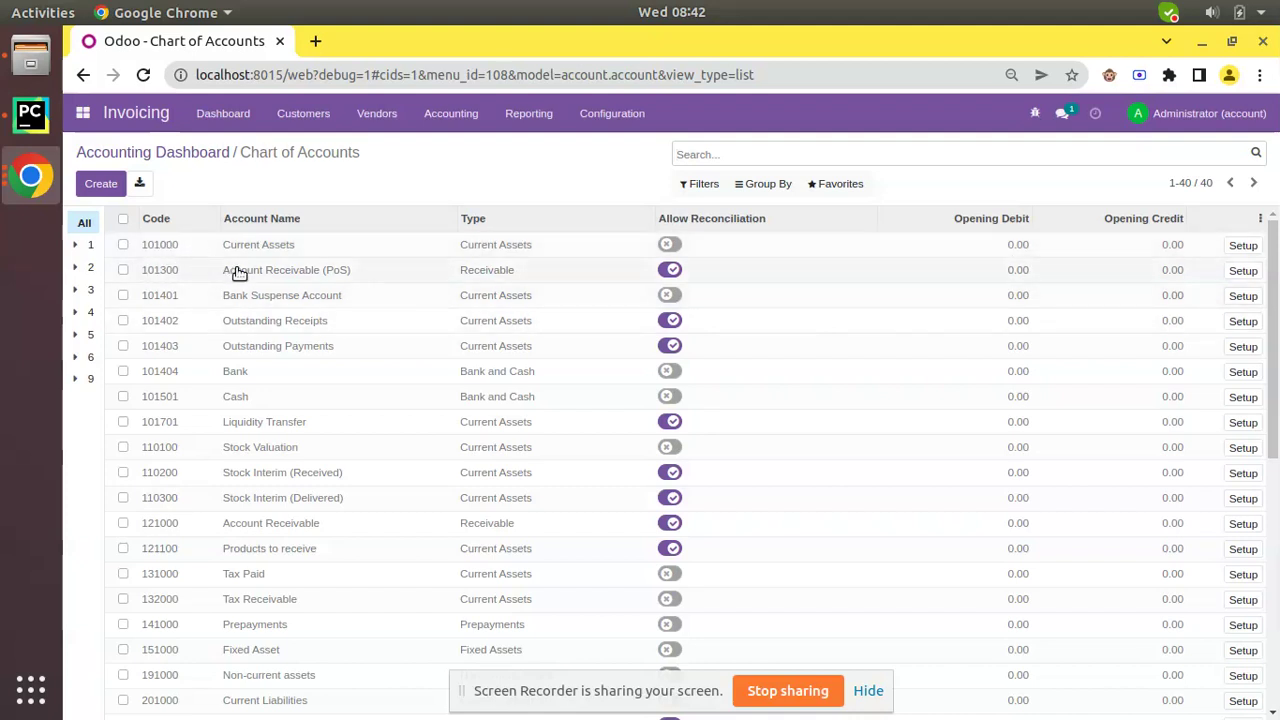
pyautogui.click(1010, 248)
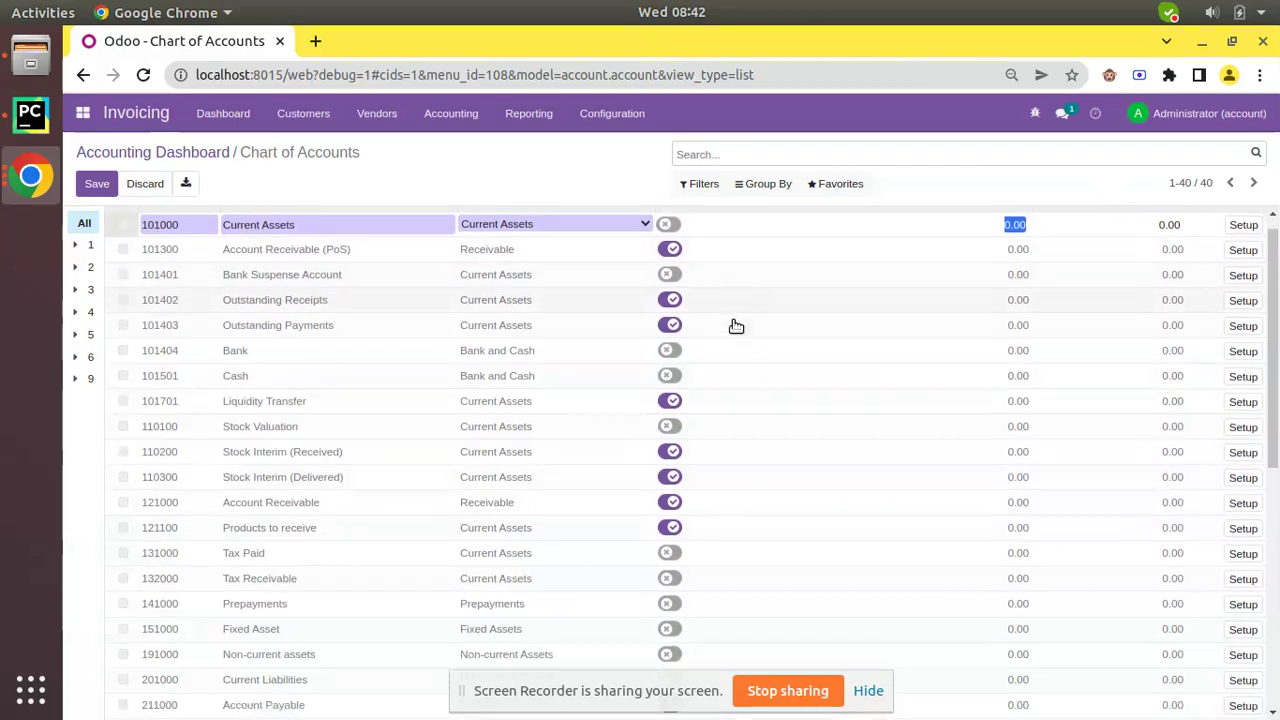
pyautogui.scroll(-2, 736, 326)
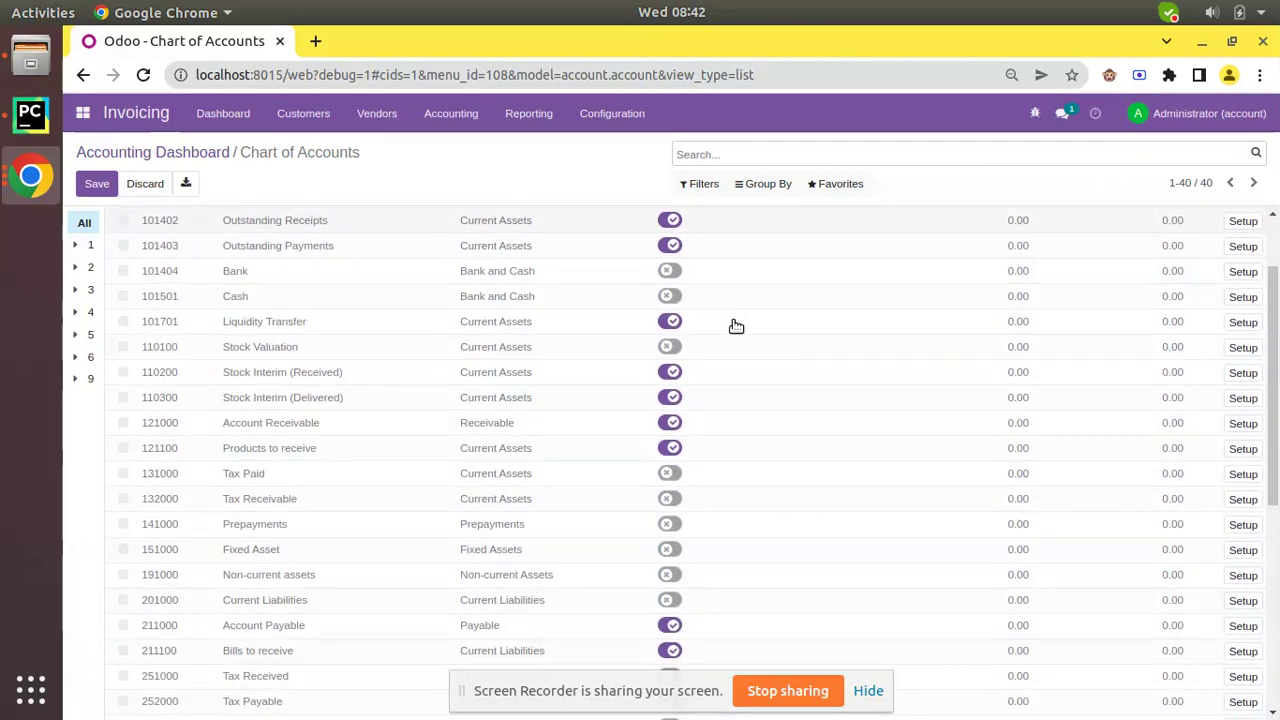
pyautogui.scroll(2, 736, 326)
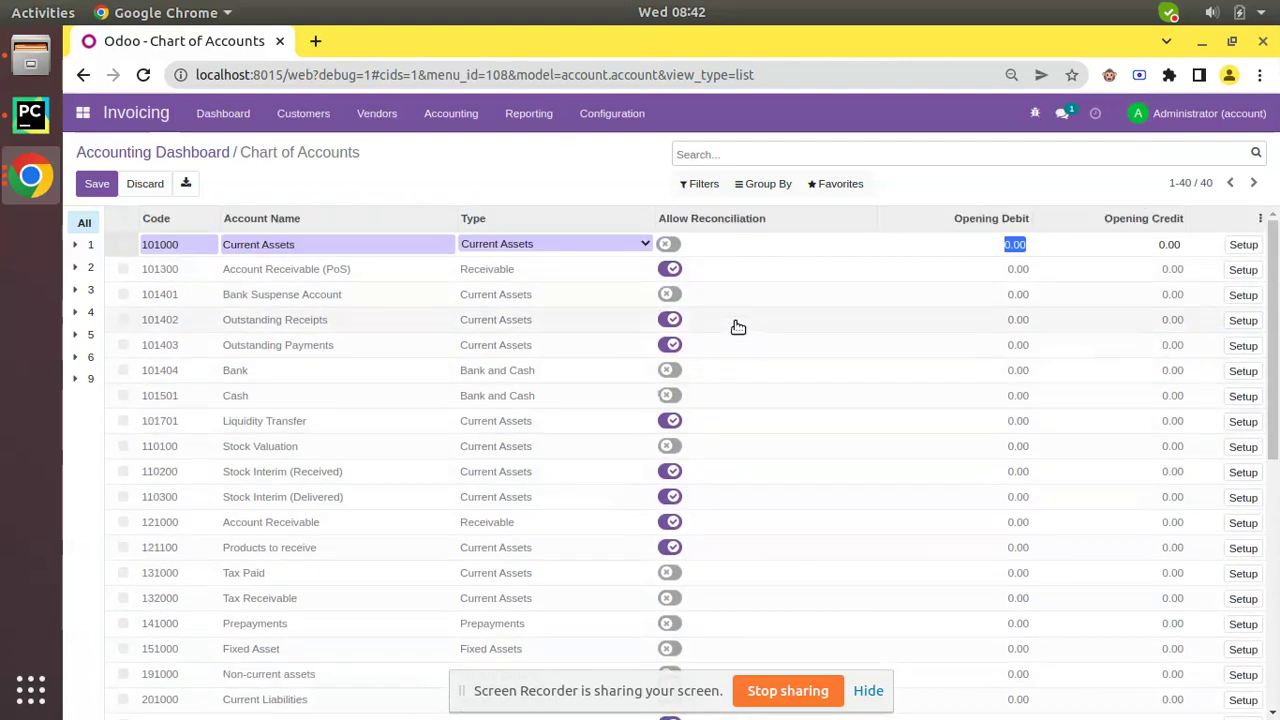
pyautogui.click(1005, 374)
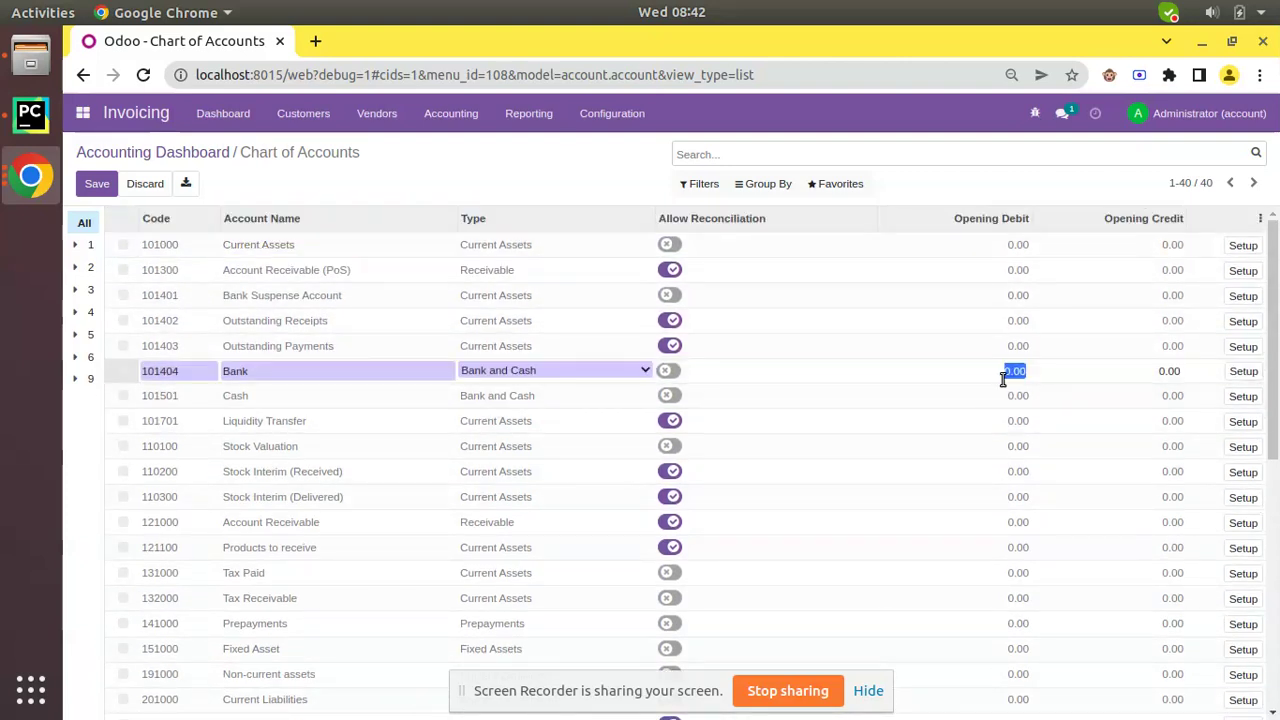
pyautogui.write('10000')
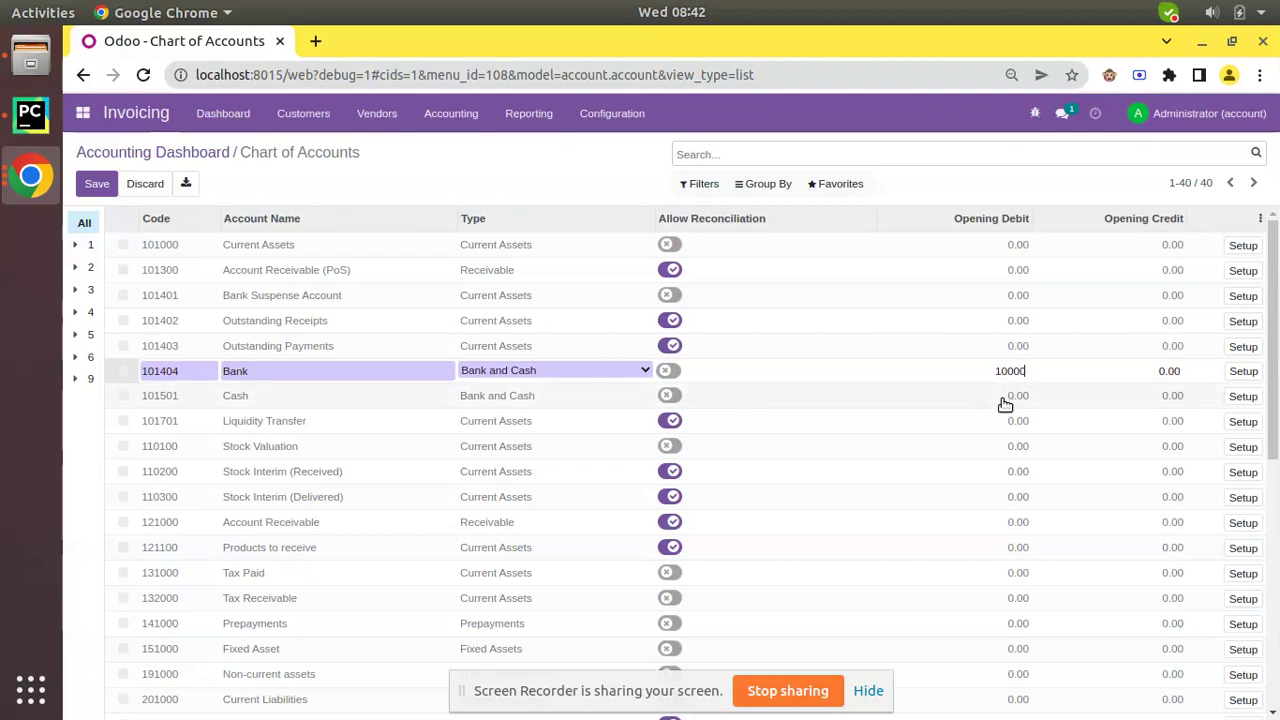
pyautogui.click(1005, 396)
pyautogui.write('100')
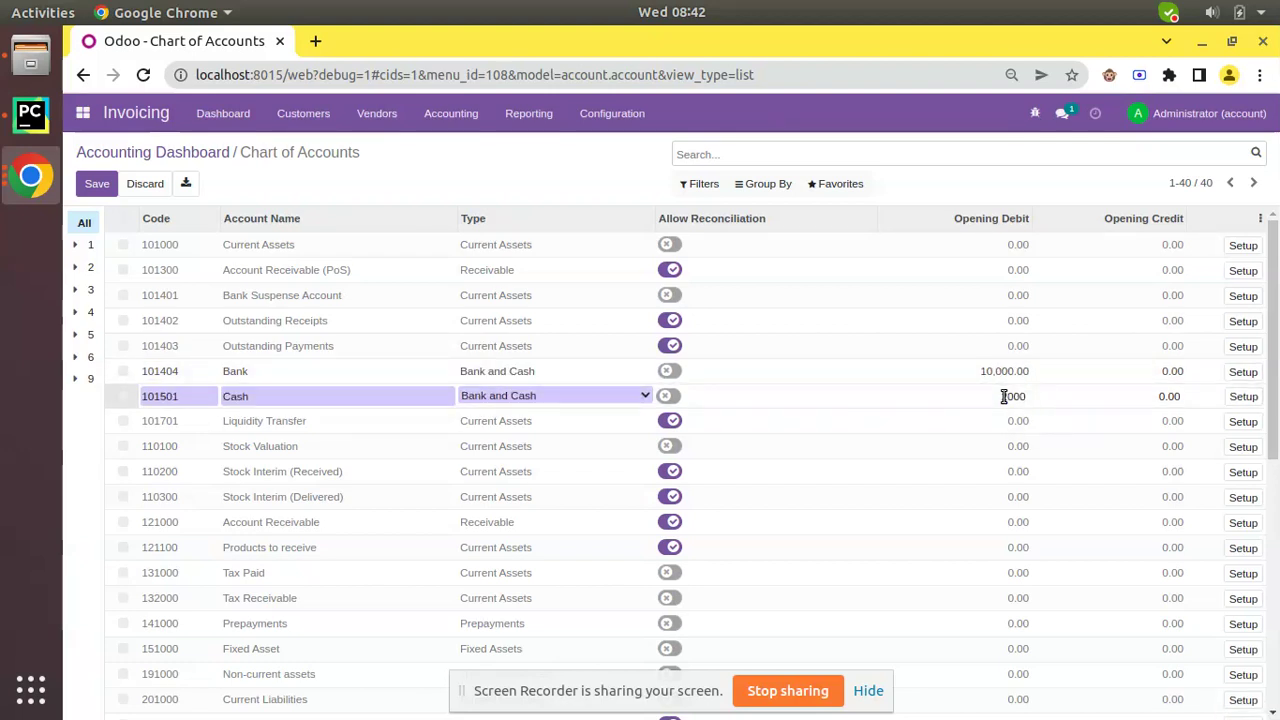
pyautogui.click(942, 182)
pyautogui.scroll(-5, 670, 421)
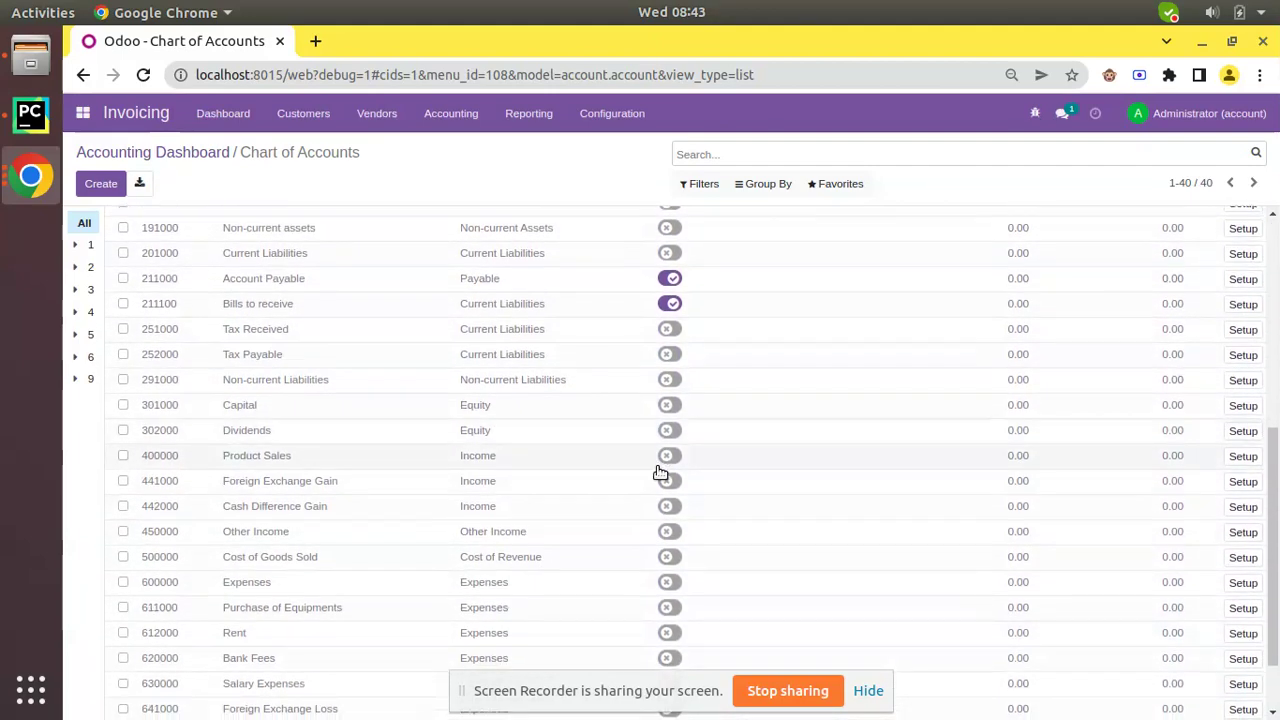
pyautogui.scroll(5, 660, 472)
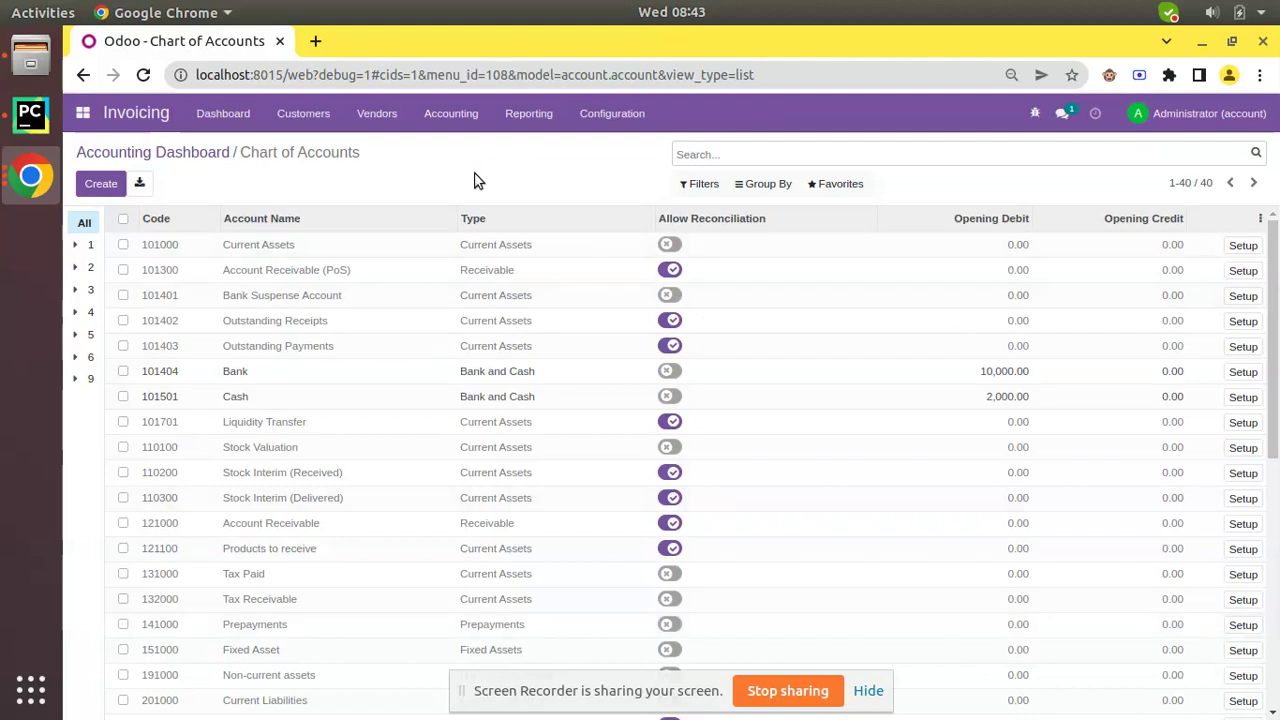
pyautogui.click(449, 122)
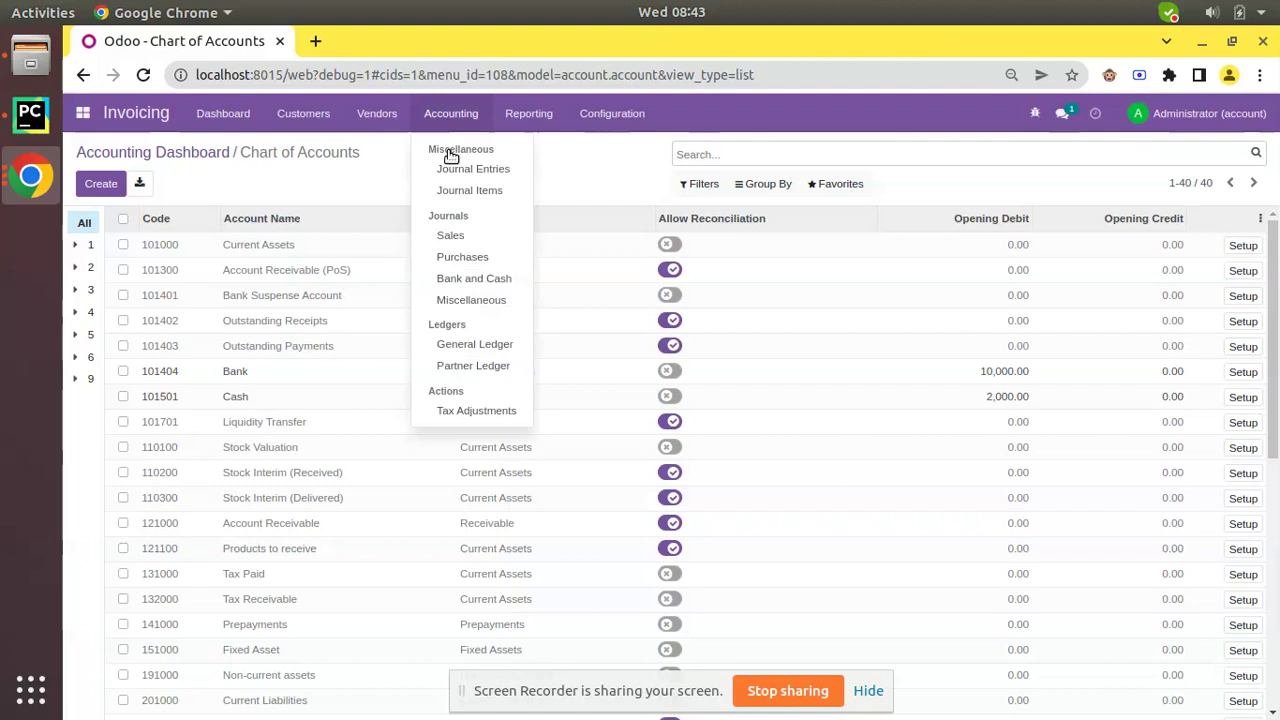
# Open draft entry MISC/2021/12/0001 and post its 12,000.00 balance against account 999999.
pyautogui.click(455, 169)
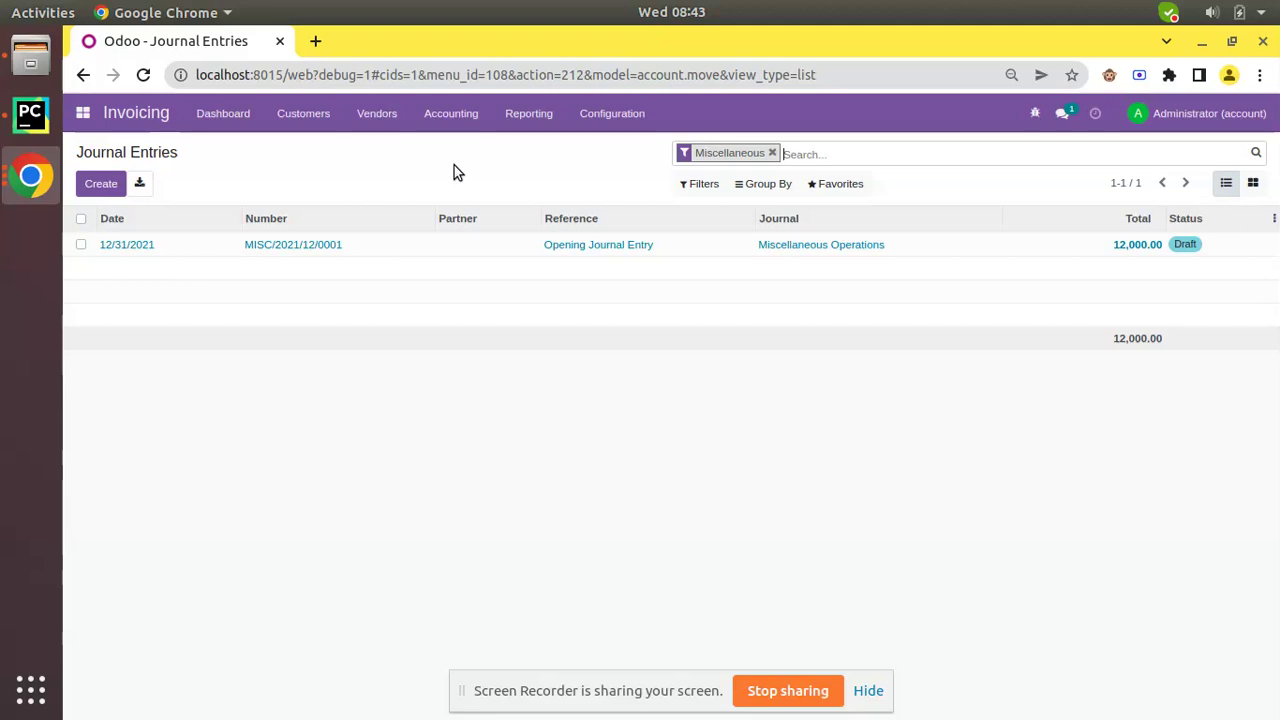
pyautogui.click(424, 248)
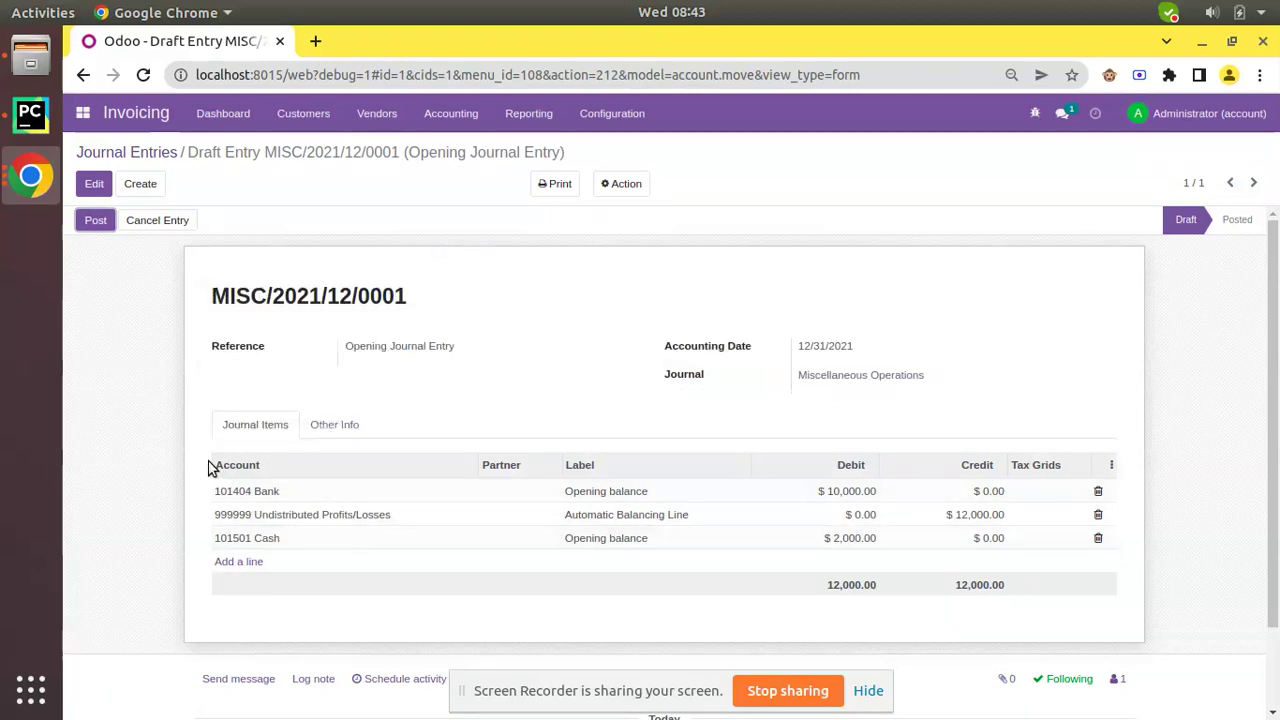
pyautogui.moveTo(240, 494)
pyautogui.moveTo(857, 537)
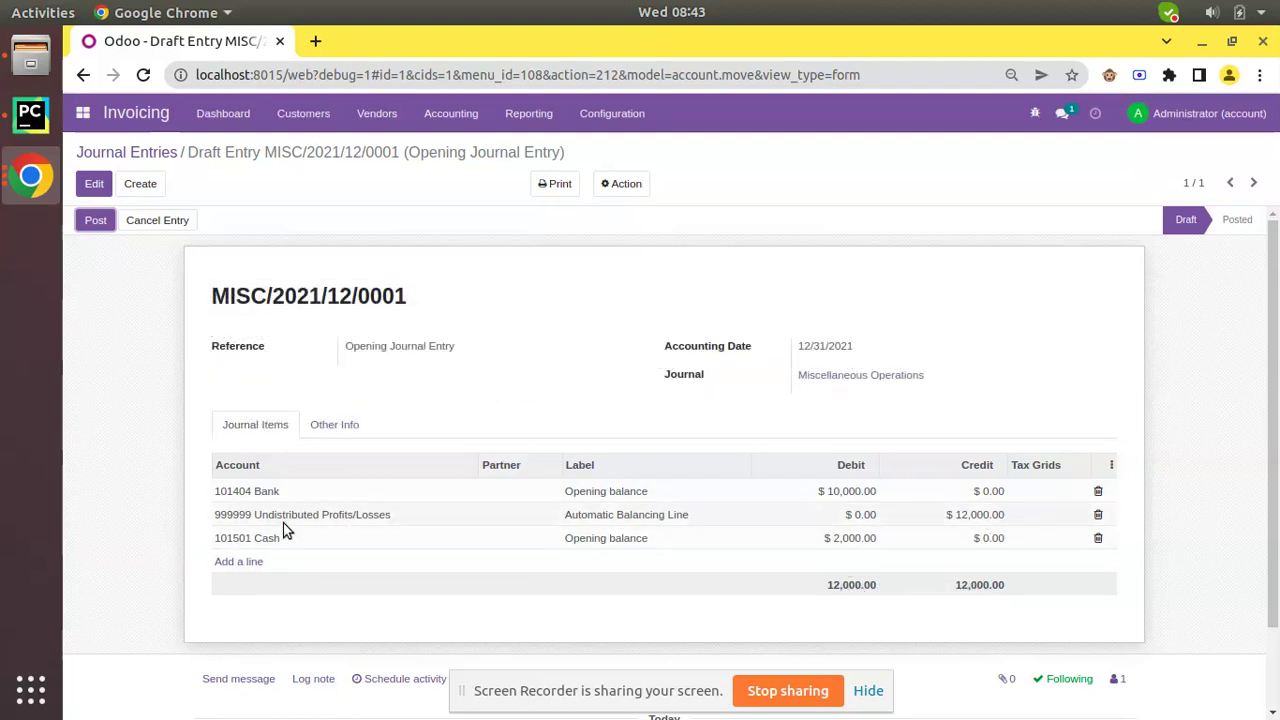
pyautogui.moveTo(284, 530)
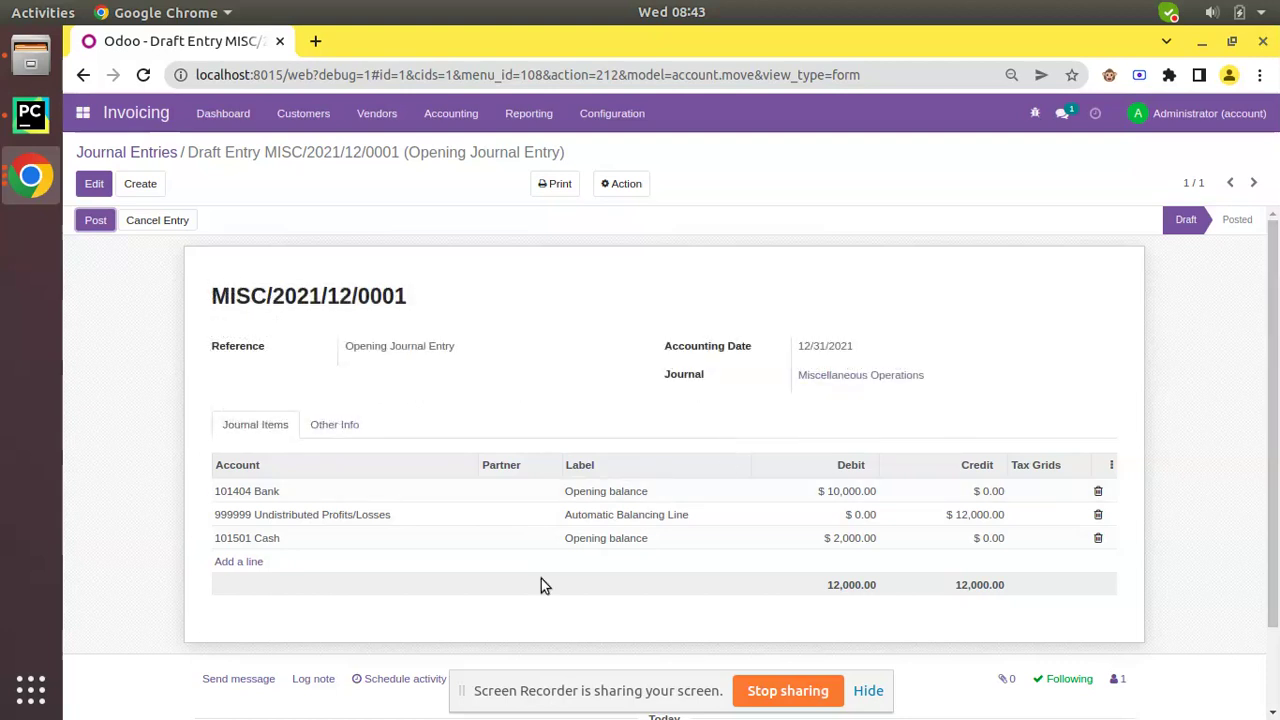
pyautogui.click(95, 220)
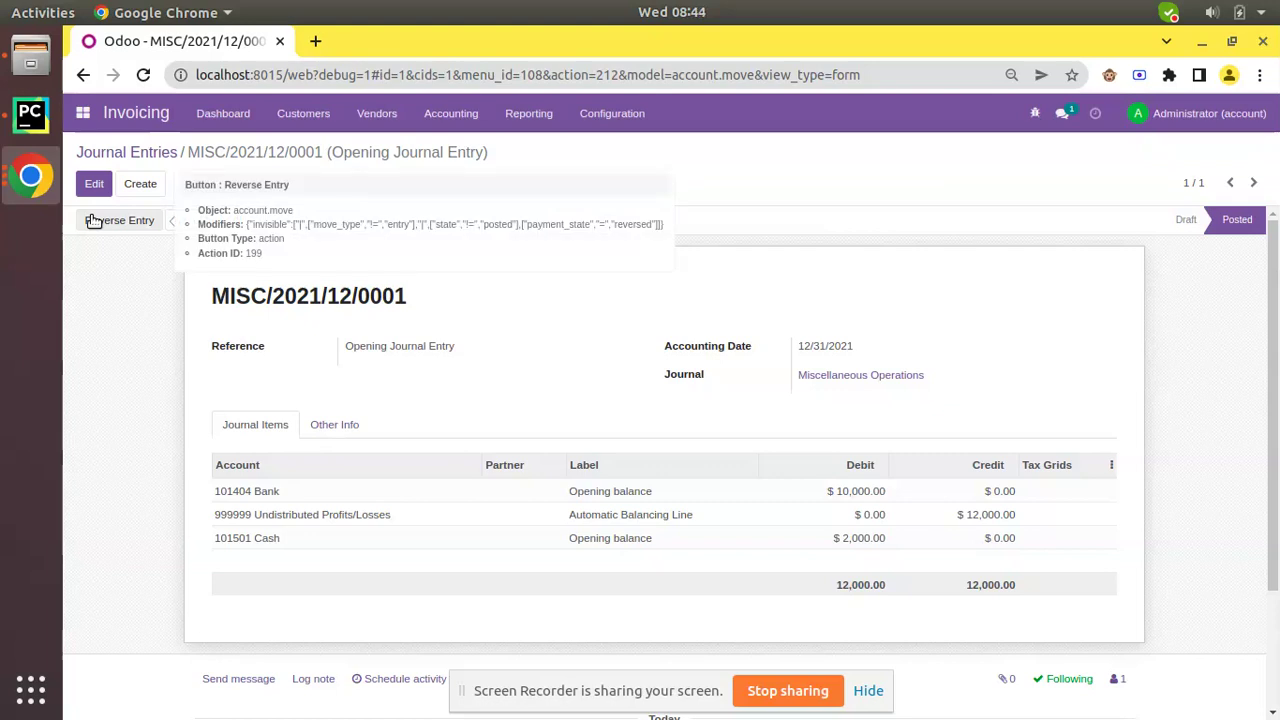
# Return to the dashboard and reopen the Chart of Accounts, now listing 41 accounts.
pyautogui.click(223, 113)
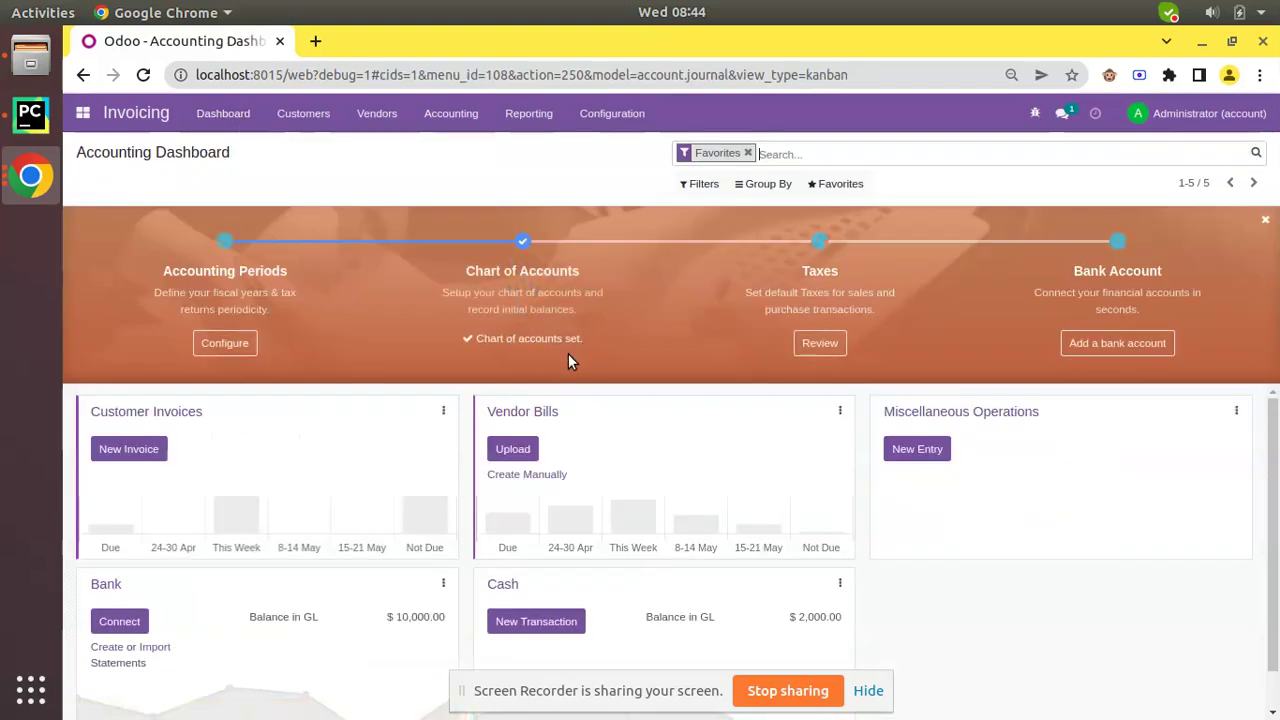
pyautogui.click(506, 342)
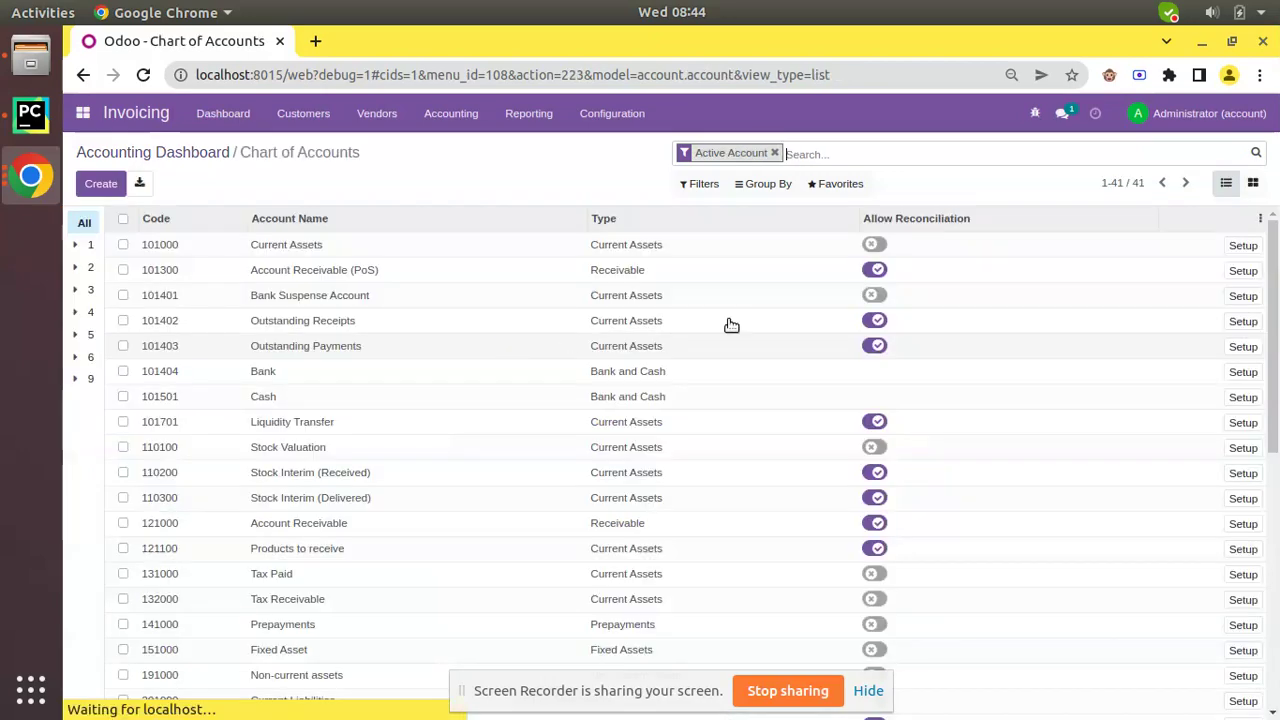
pyautogui.scroll(-2, 940, 294)
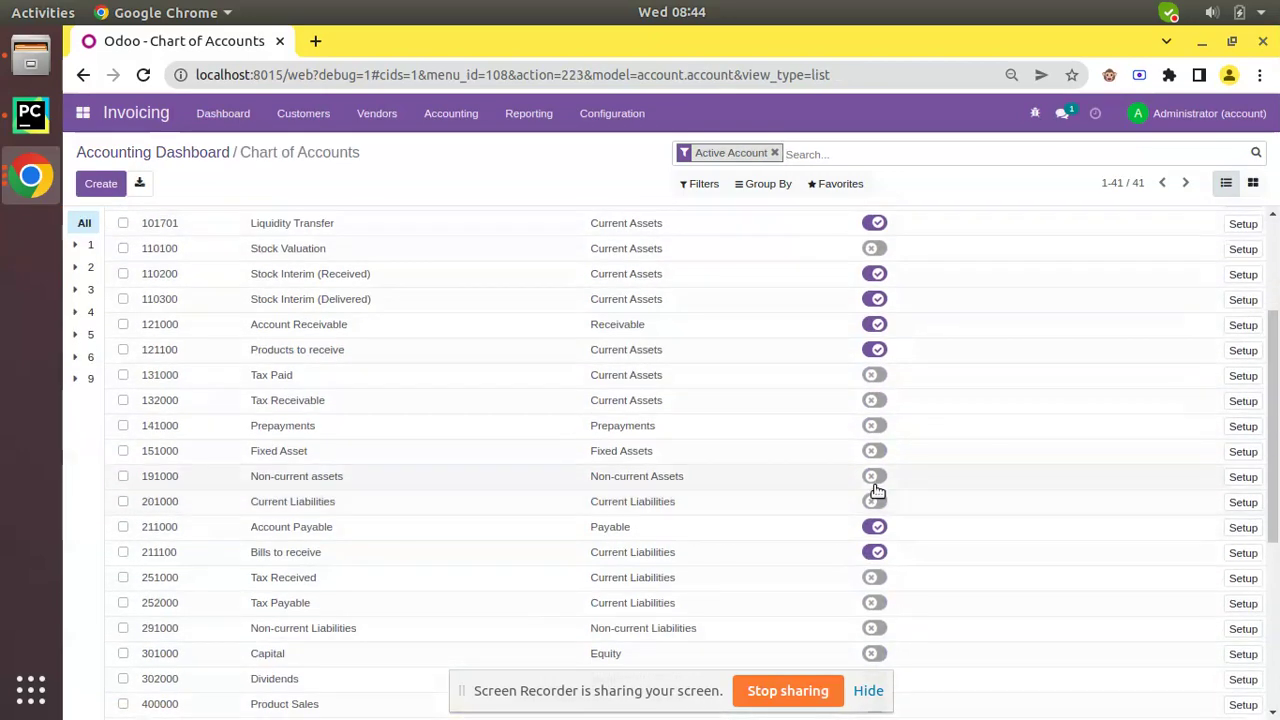
pyautogui.scroll(2, 877, 491)
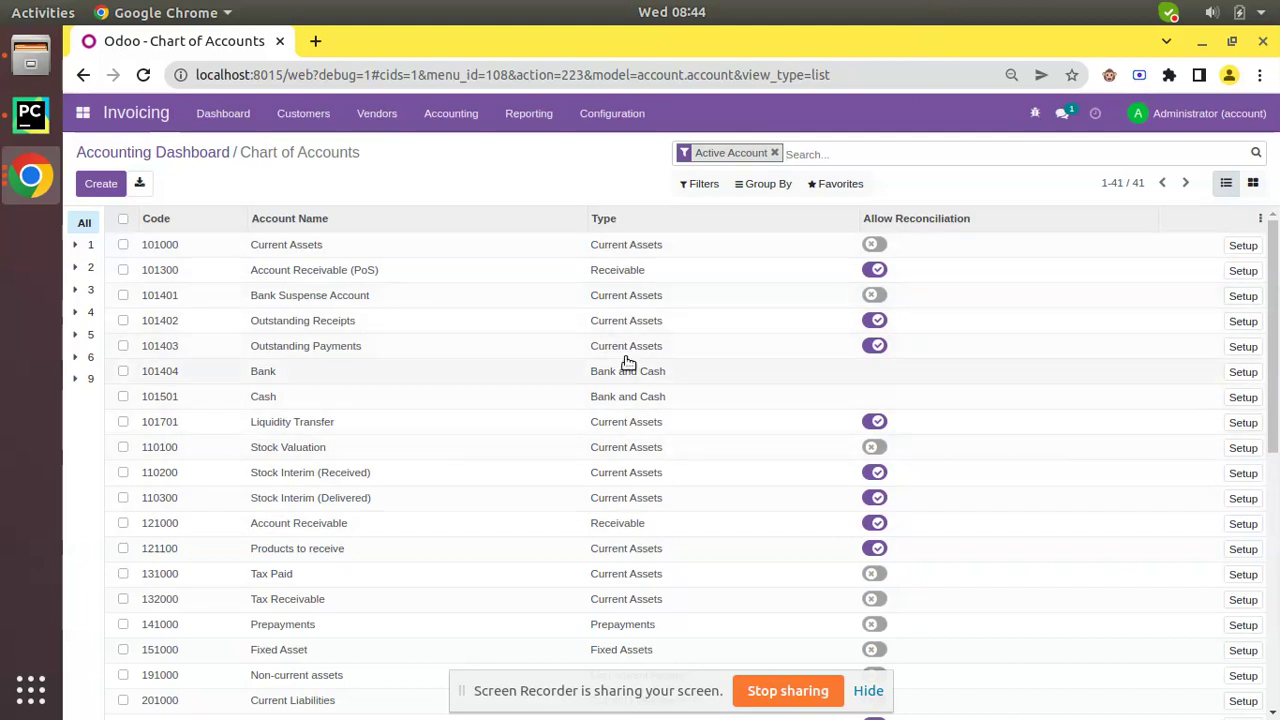
pyautogui.click(455, 116)
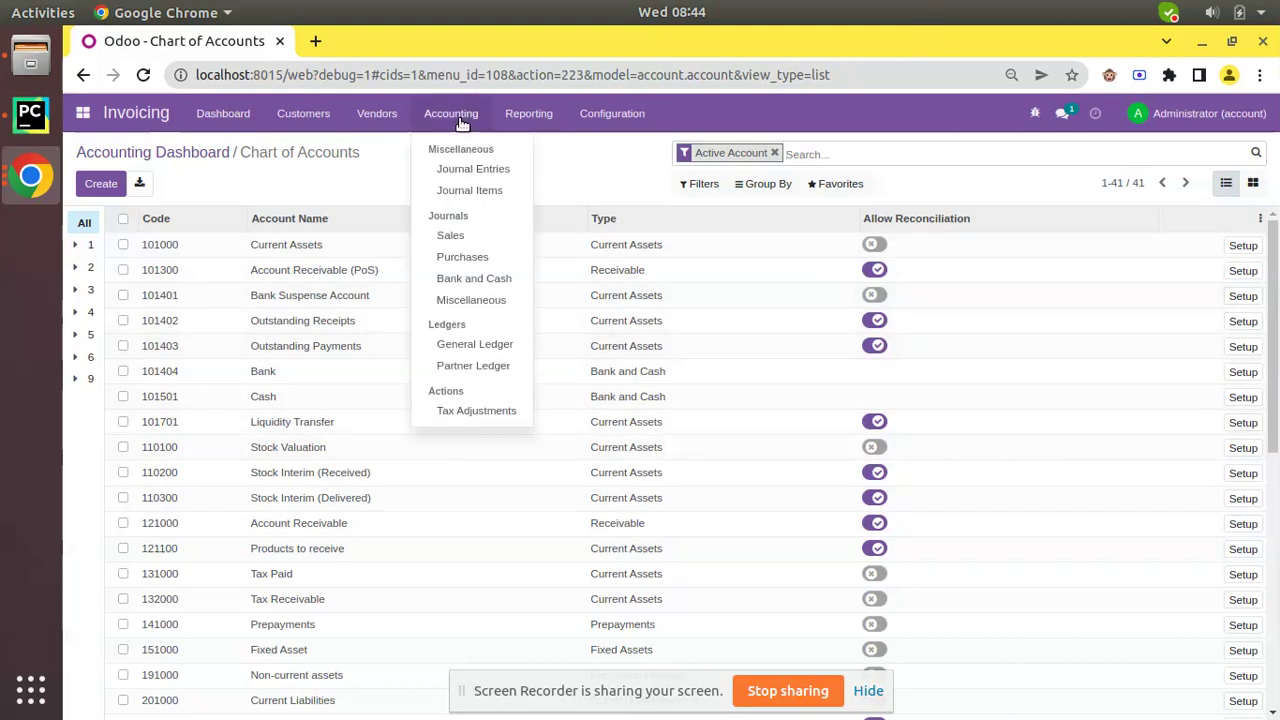
# Reopen MISC/2021/12/0001, reset it to draft and make it editable.
pyautogui.click(456, 170)
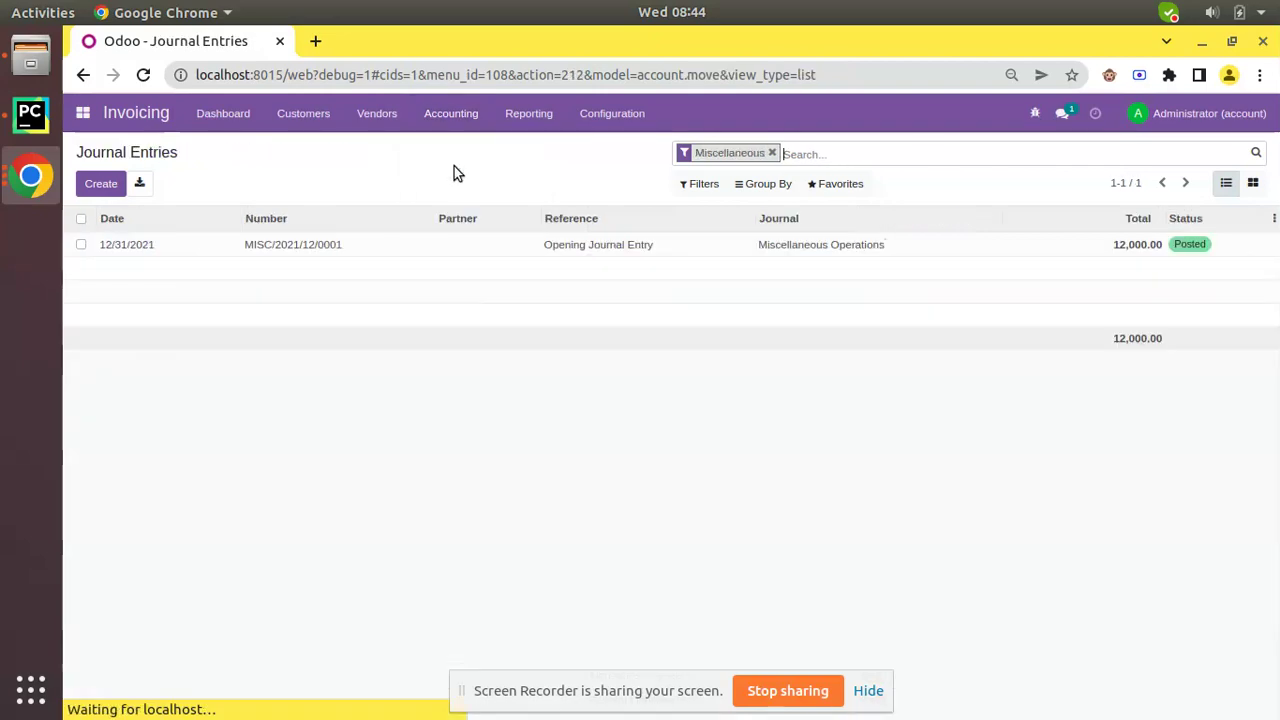
pyautogui.click(326, 249)
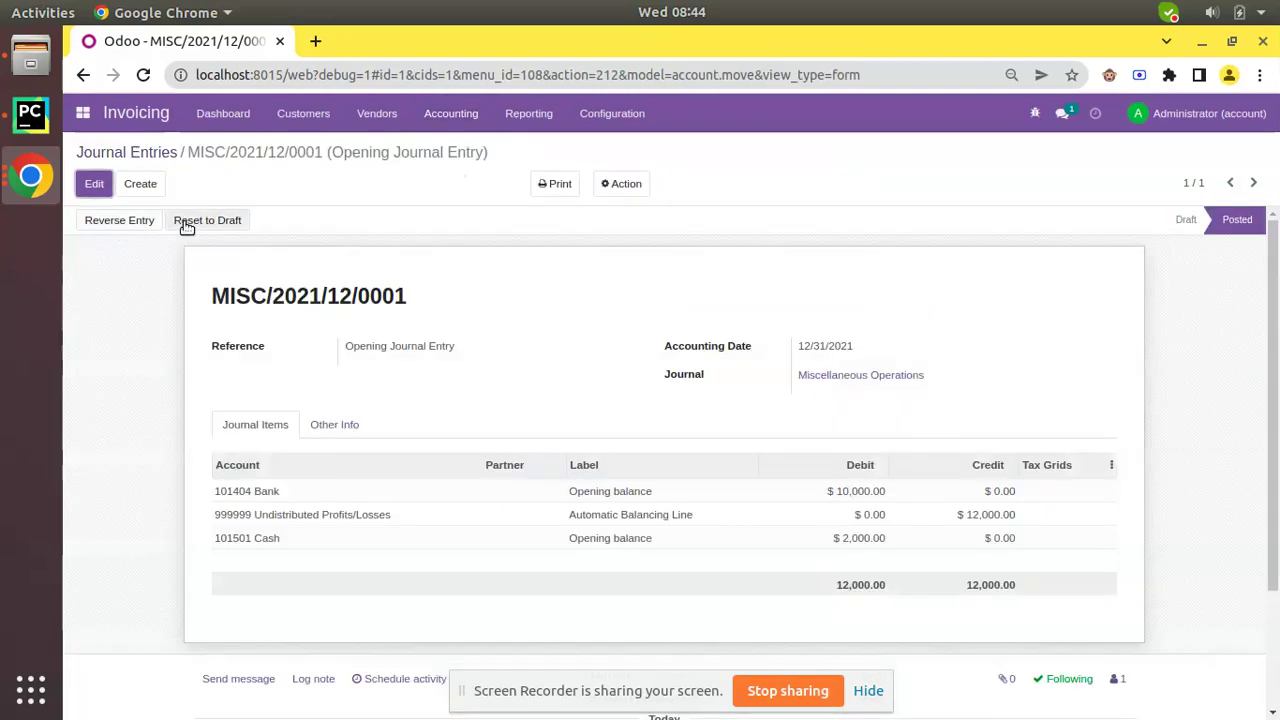
pyautogui.click(183, 220)
pyautogui.click(100, 188)
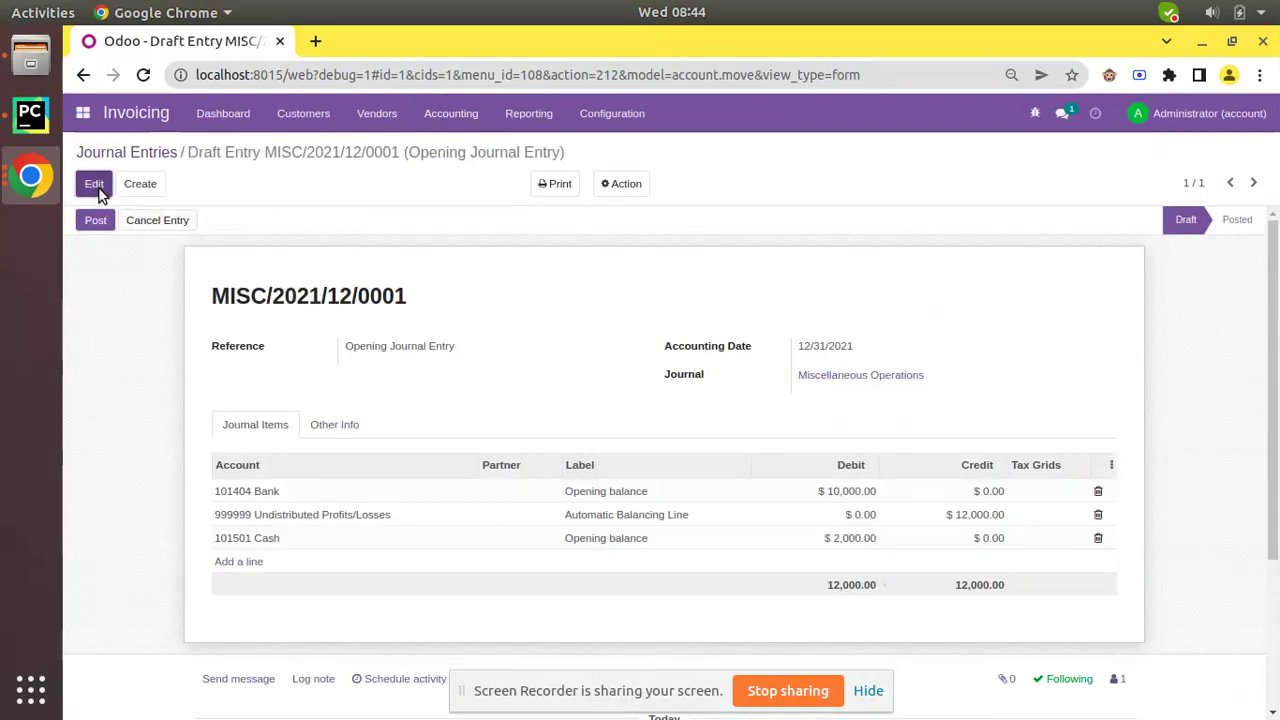
# Change the Bank debit to 9,000.00 and the balancing line credit to 11,000.00.
pyautogui.click(845, 490)
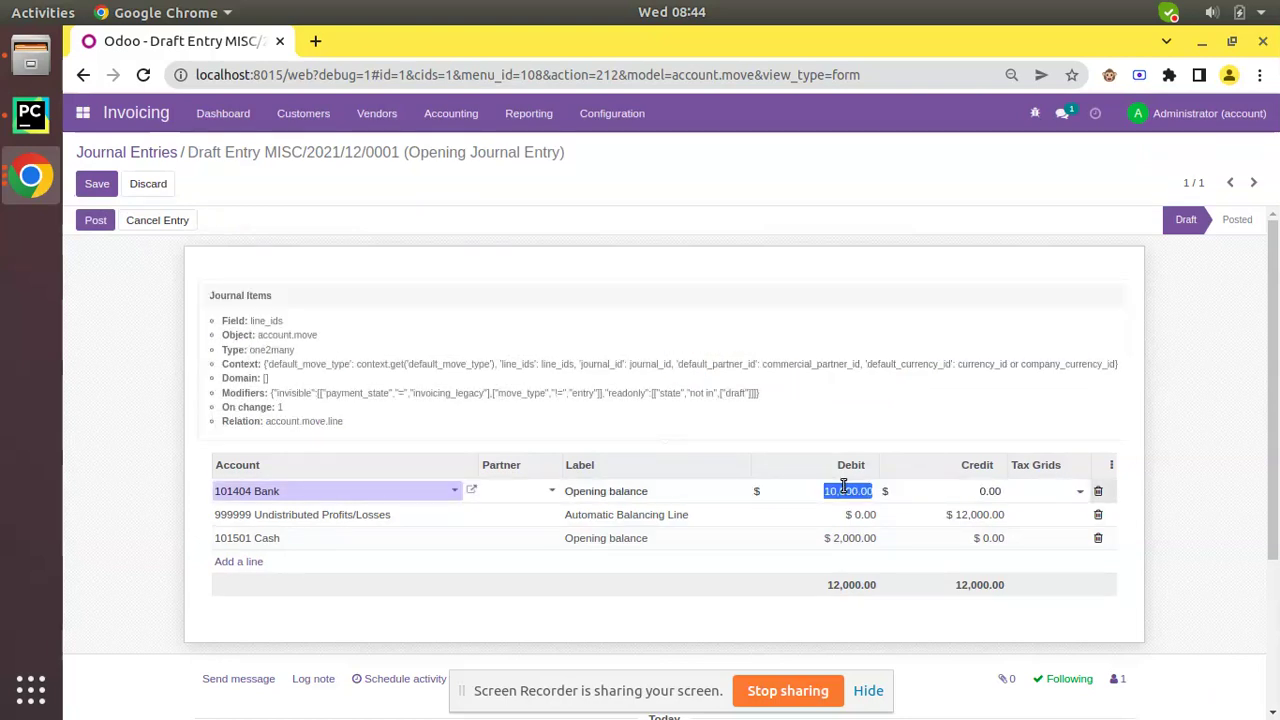
pyautogui.write('9000')
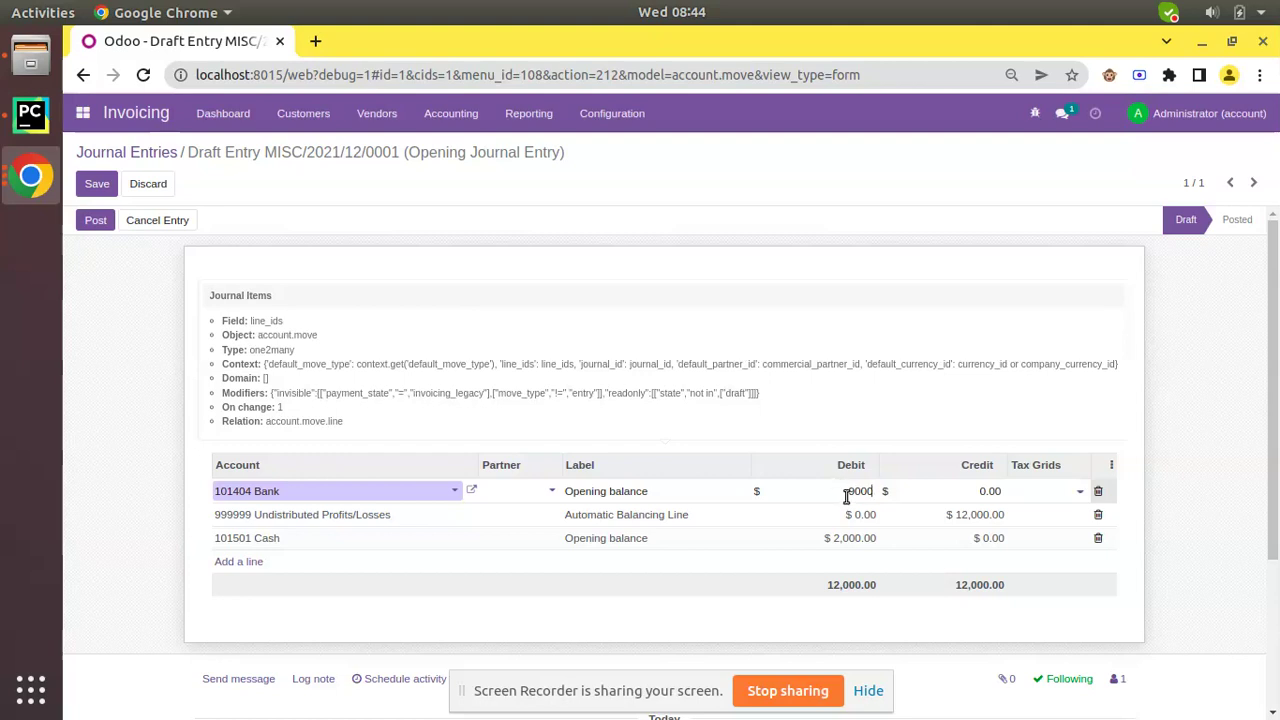
pyautogui.click(880, 436)
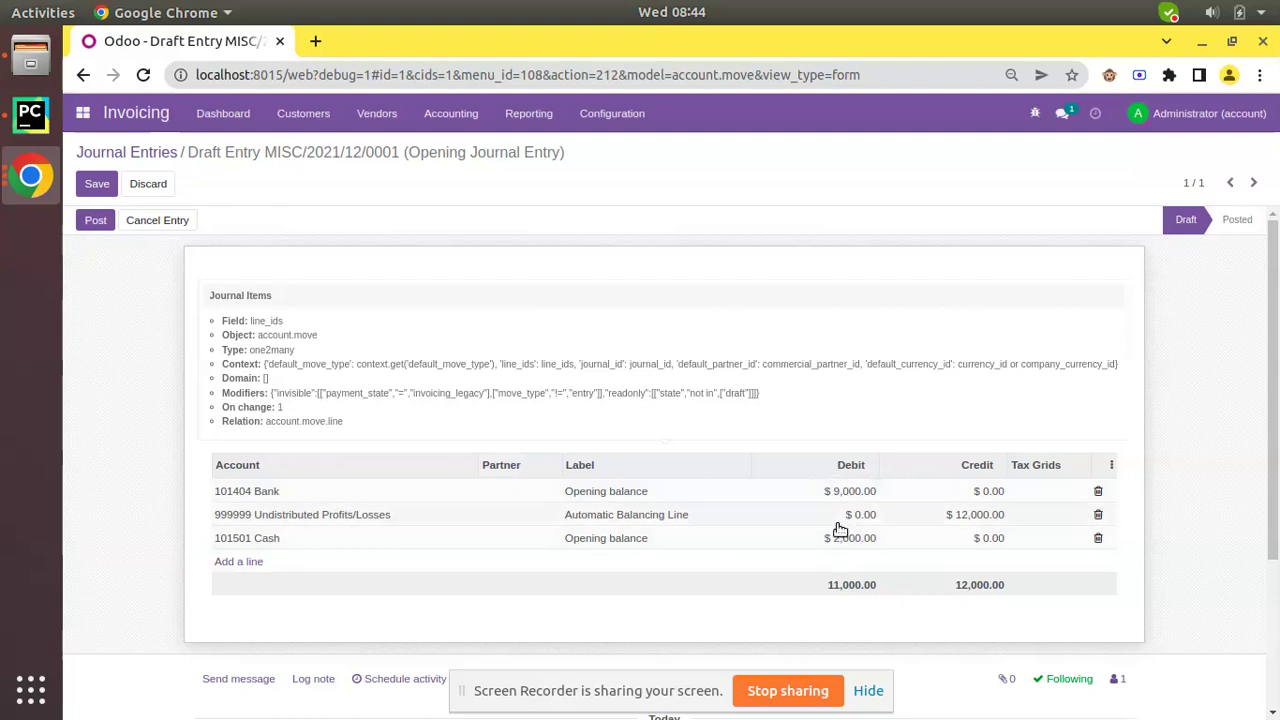
pyautogui.click(971, 514)
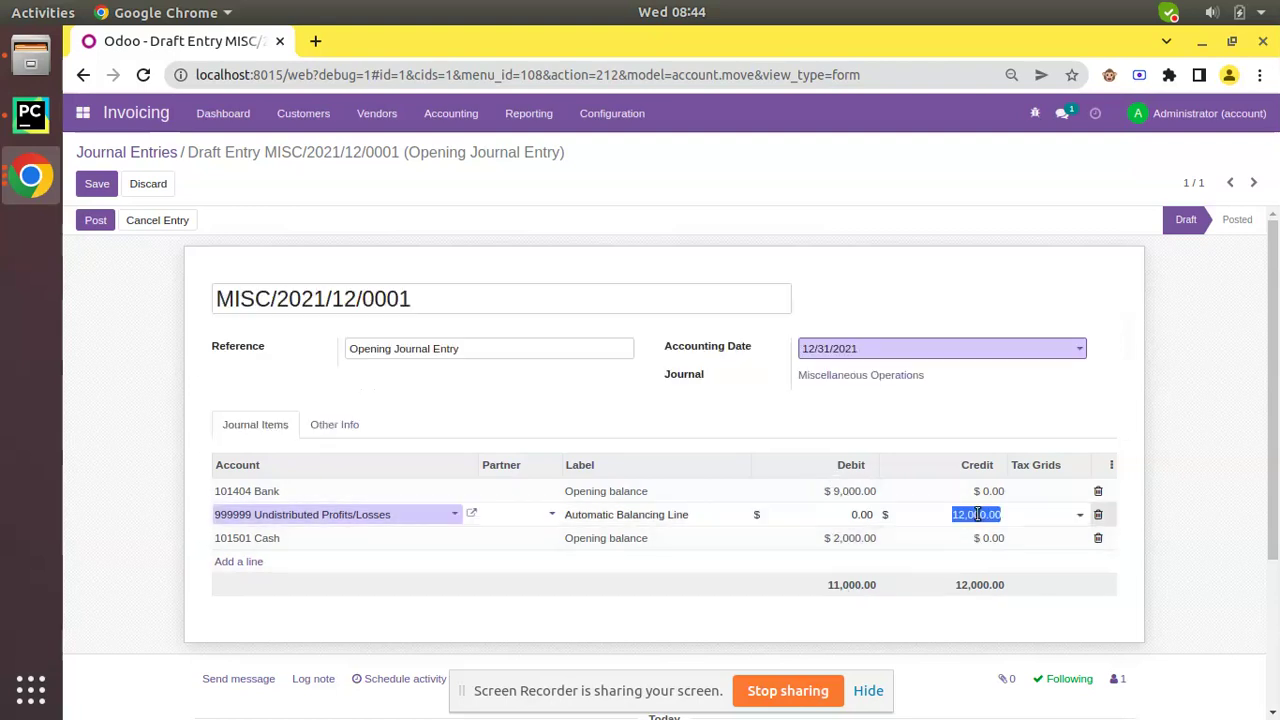
pyautogui.write('1000')
pyautogui.click(1023, 436)
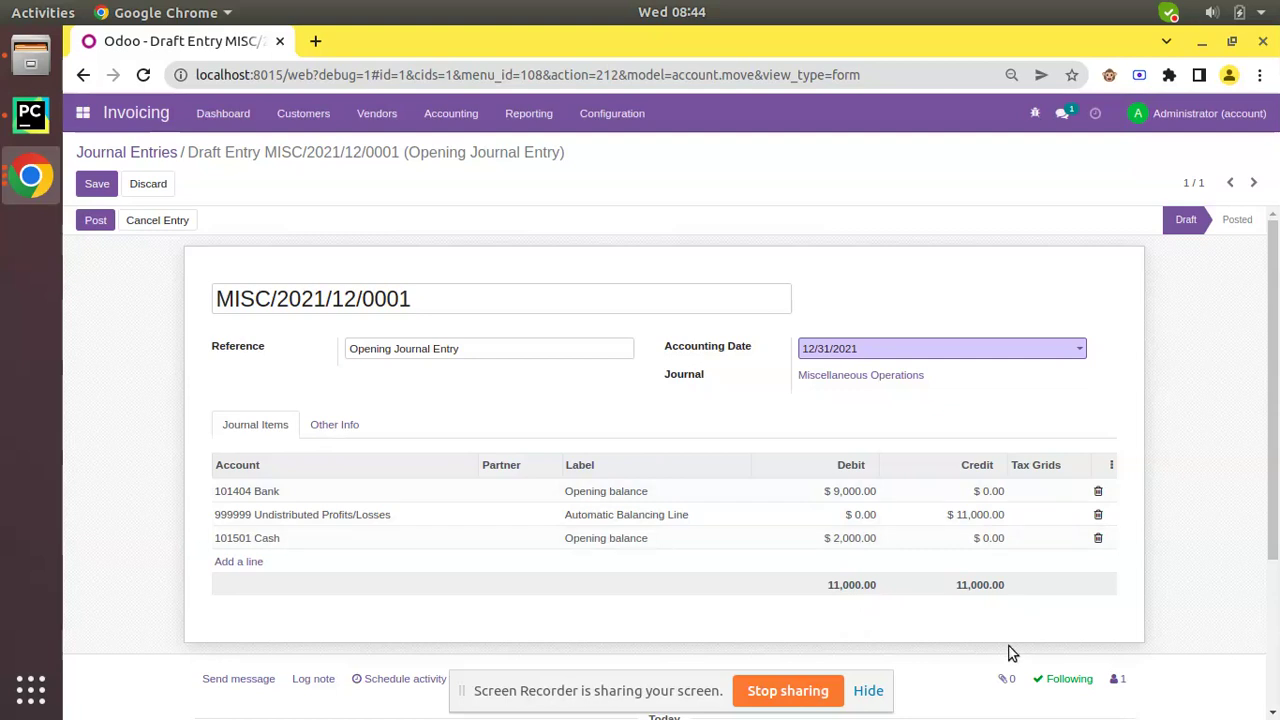
pyautogui.click(836, 349)
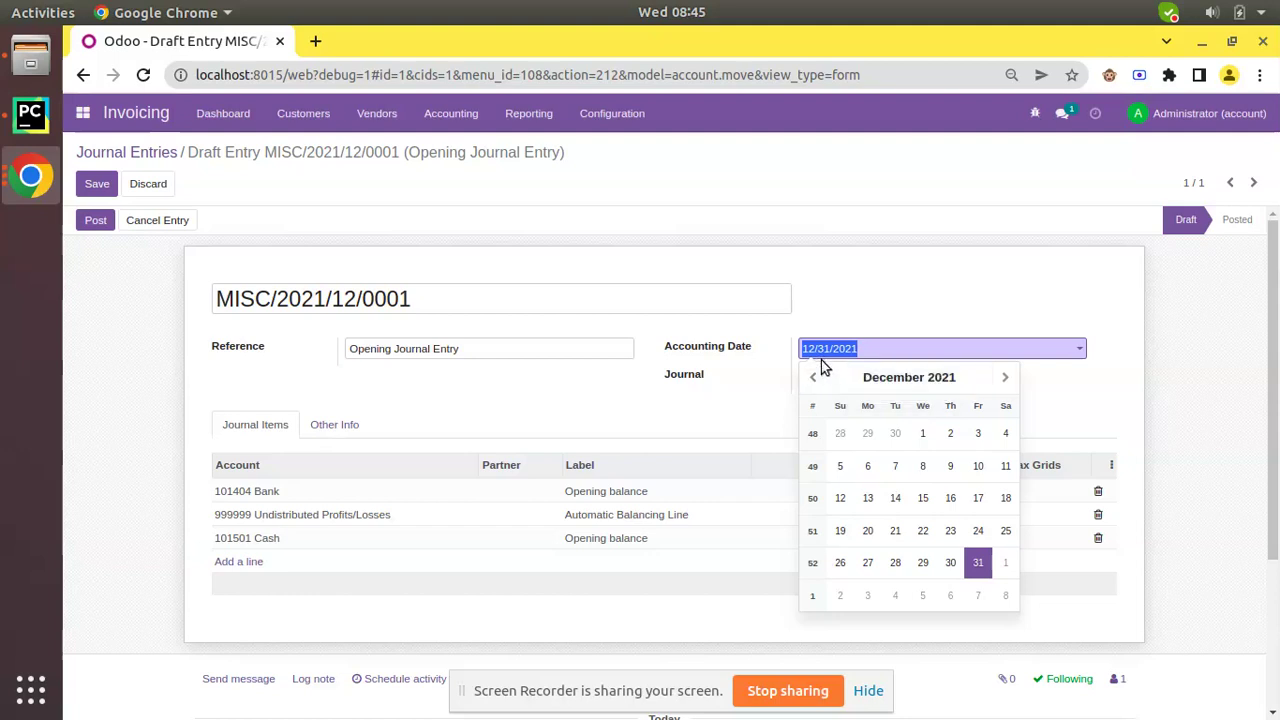
# Save and post the corrected 11,000.00 opening entry, then check the dashboard balances.
pyautogui.click(90, 183)
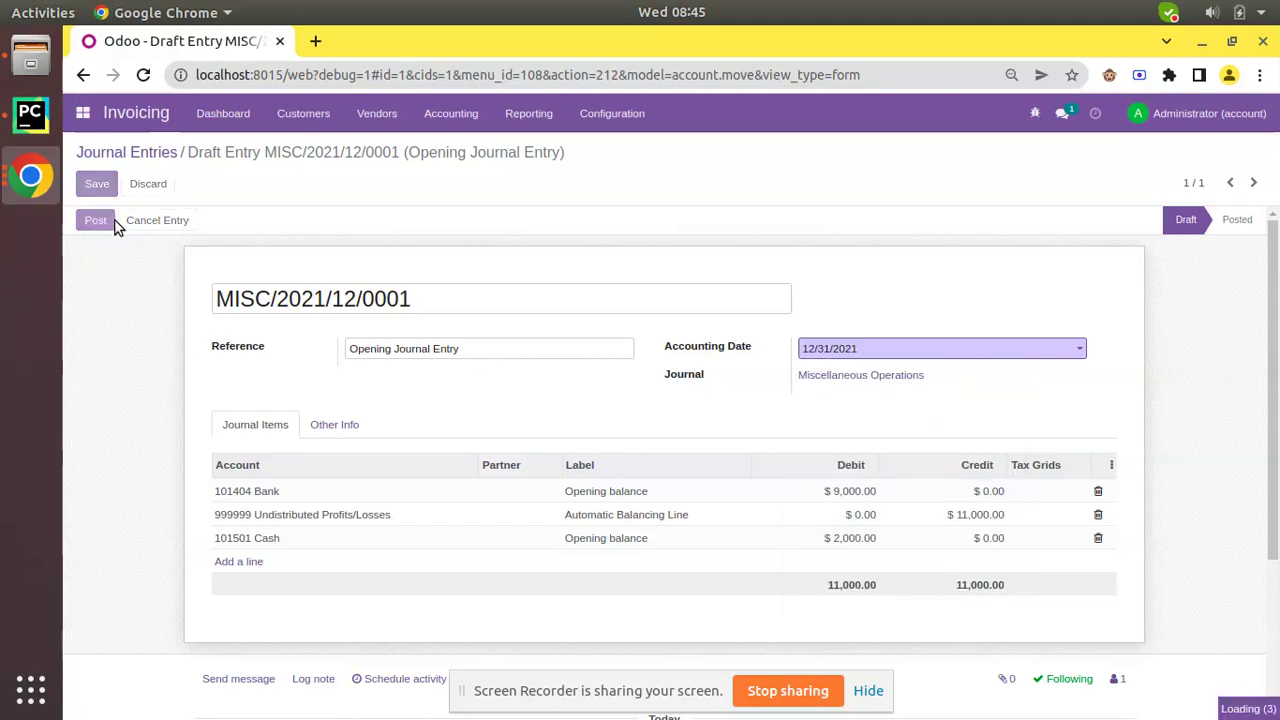
pyautogui.click(95, 220)
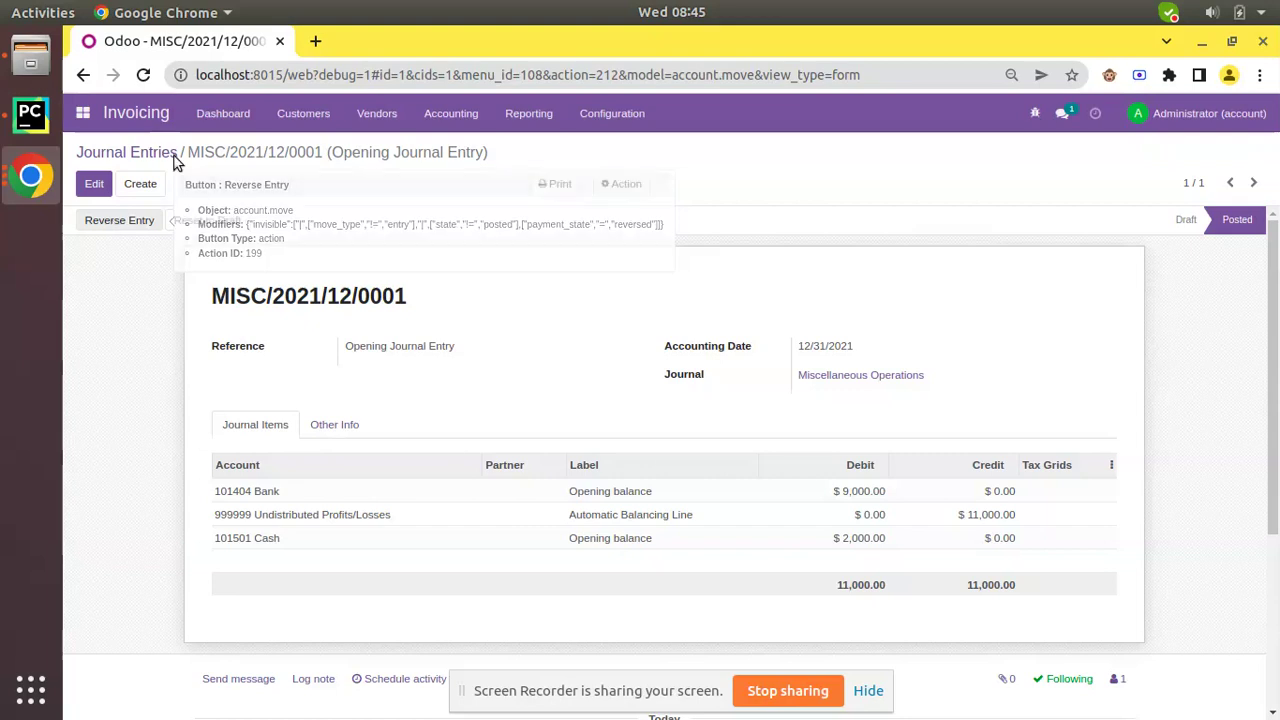
pyautogui.click(223, 113)
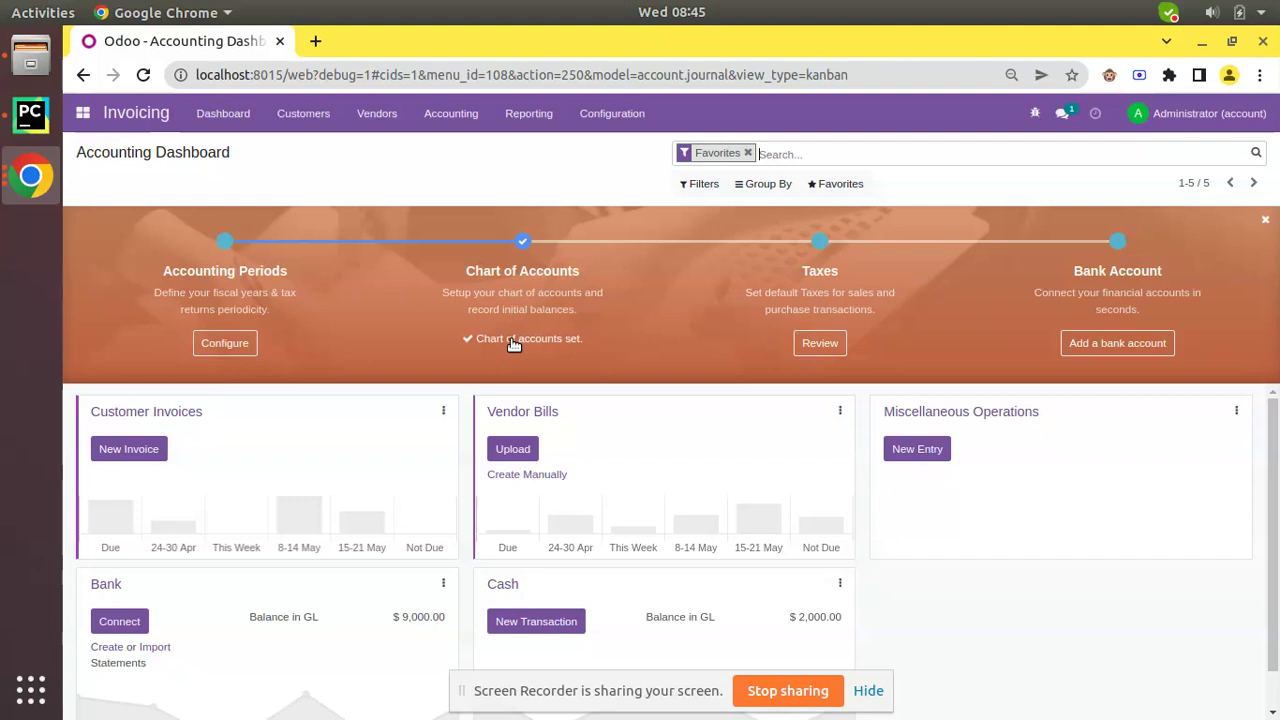
# Review the entry in the Journal Entries list and return to the dashboard showing Bank $9,000.00.
pyautogui.click(512, 116)
pyautogui.click(451, 113)
pyautogui.click(463, 171)
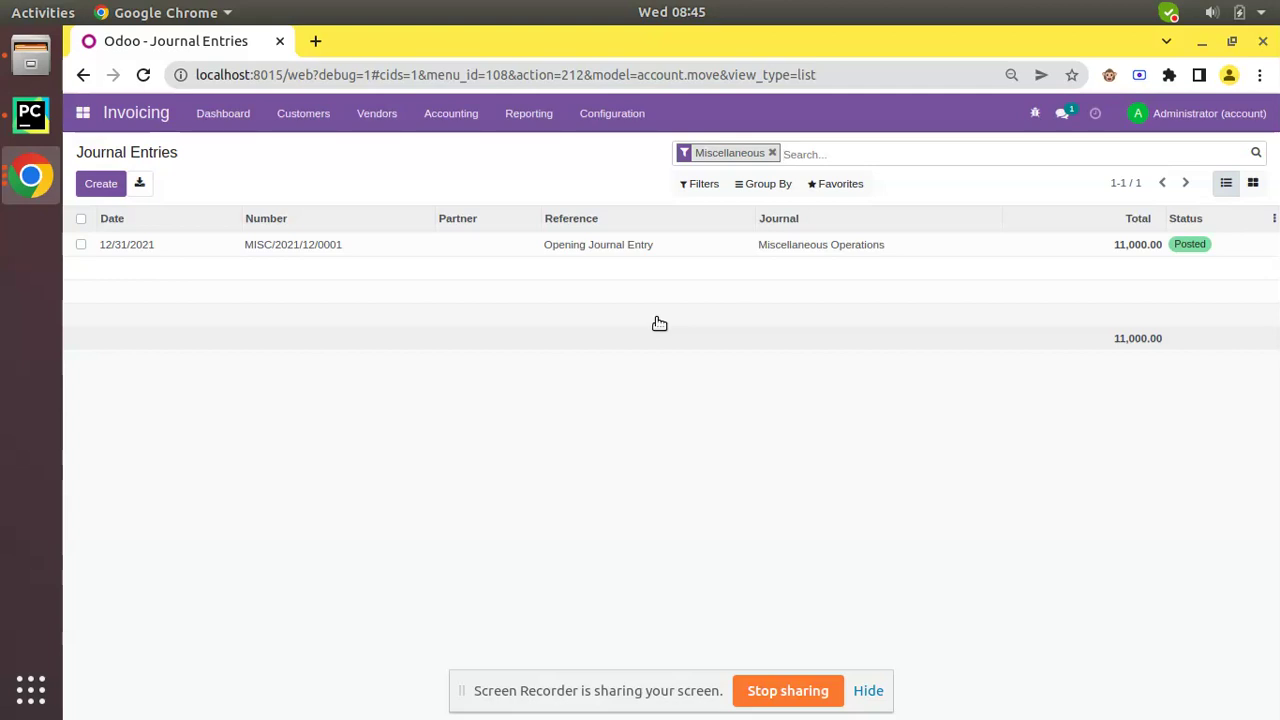
pyautogui.click(223, 113)
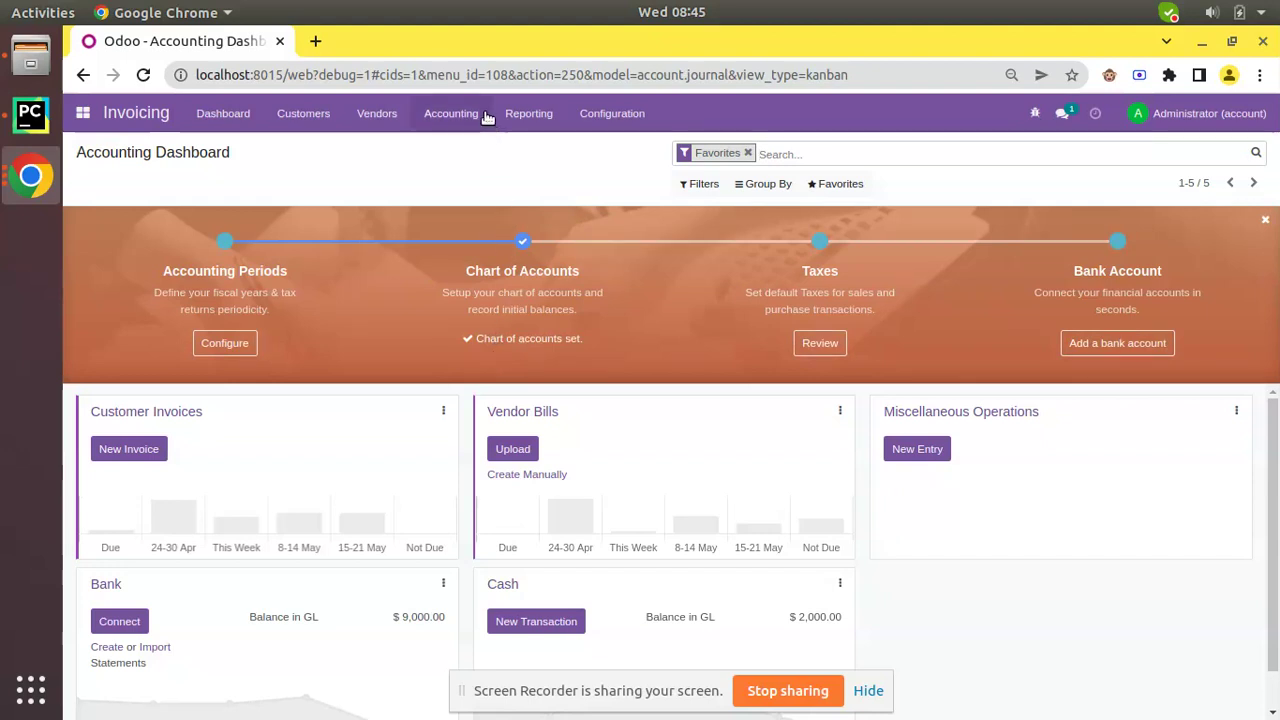
pyautogui.click(451, 113)
# Create a new journal entry with the reference 'Opening balance'.
pyautogui.click(467, 170)
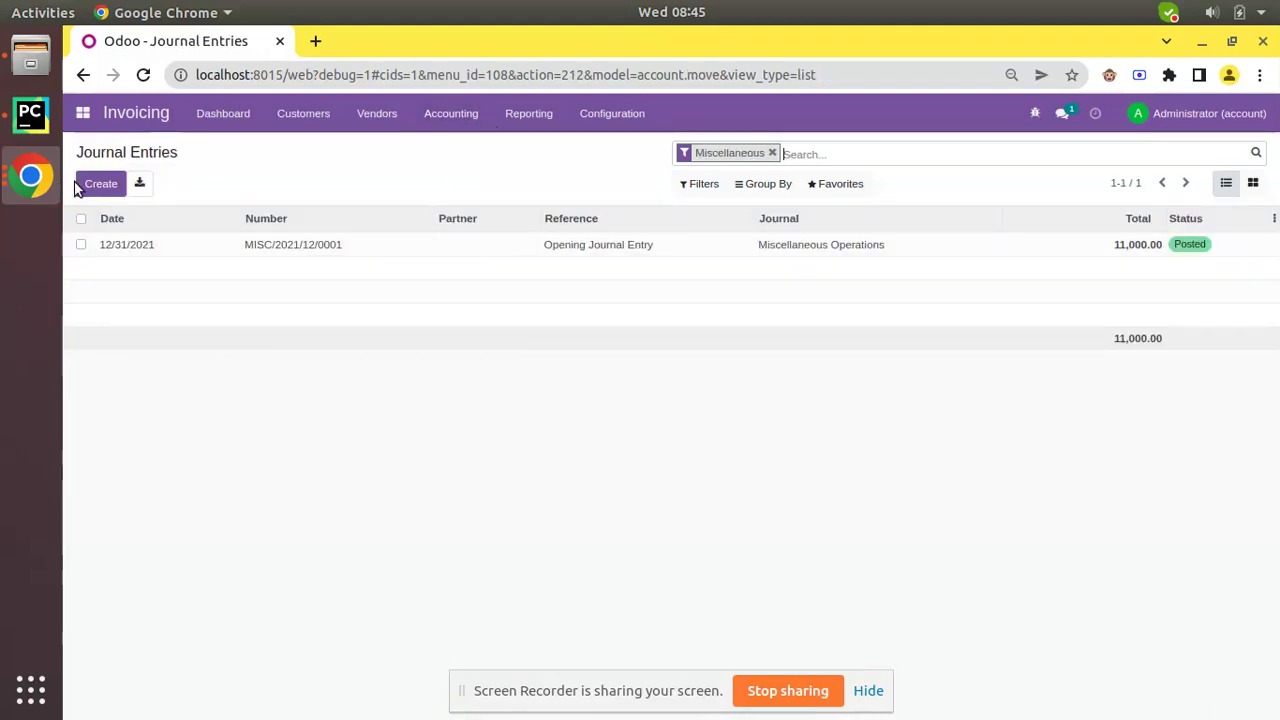
pyautogui.click(126, 184)
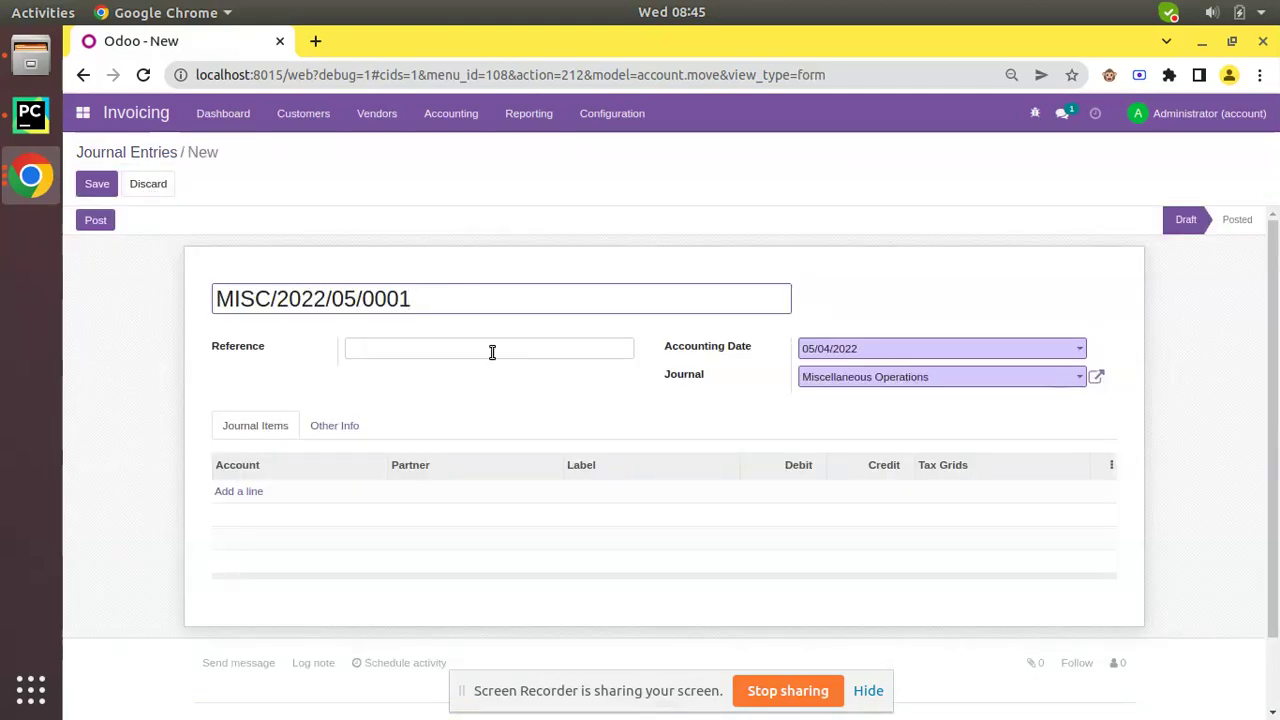
pyautogui.click(493, 352)
pyautogui.write('Opening b')
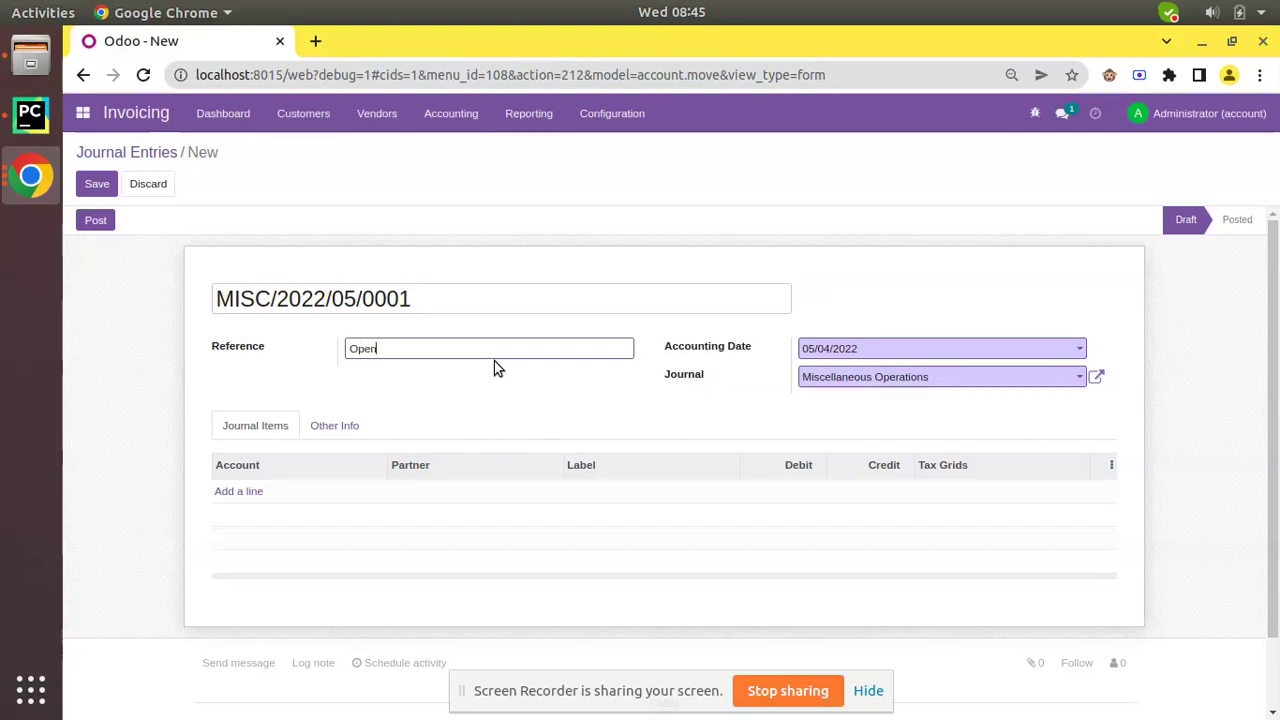
pyautogui.press('BackSpace')
pyautogui.write('bl')
pyautogui.write('alance')
# Add a journal line on account 101501 Cash and begin entering its debit amount.
pyautogui.click(249, 491)
pyautogui.write('csh')
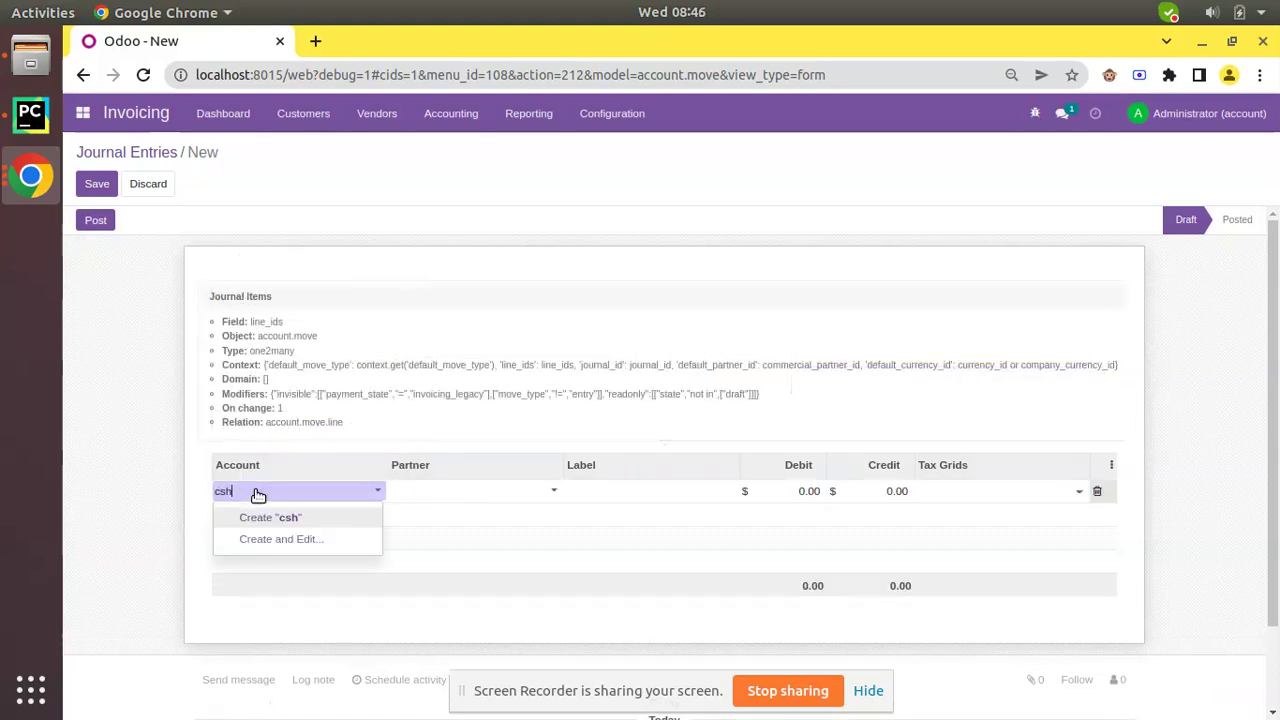
pyautogui.press('BackSpace')
pyautogui.press('BackSpace')
pyautogui.write('as')
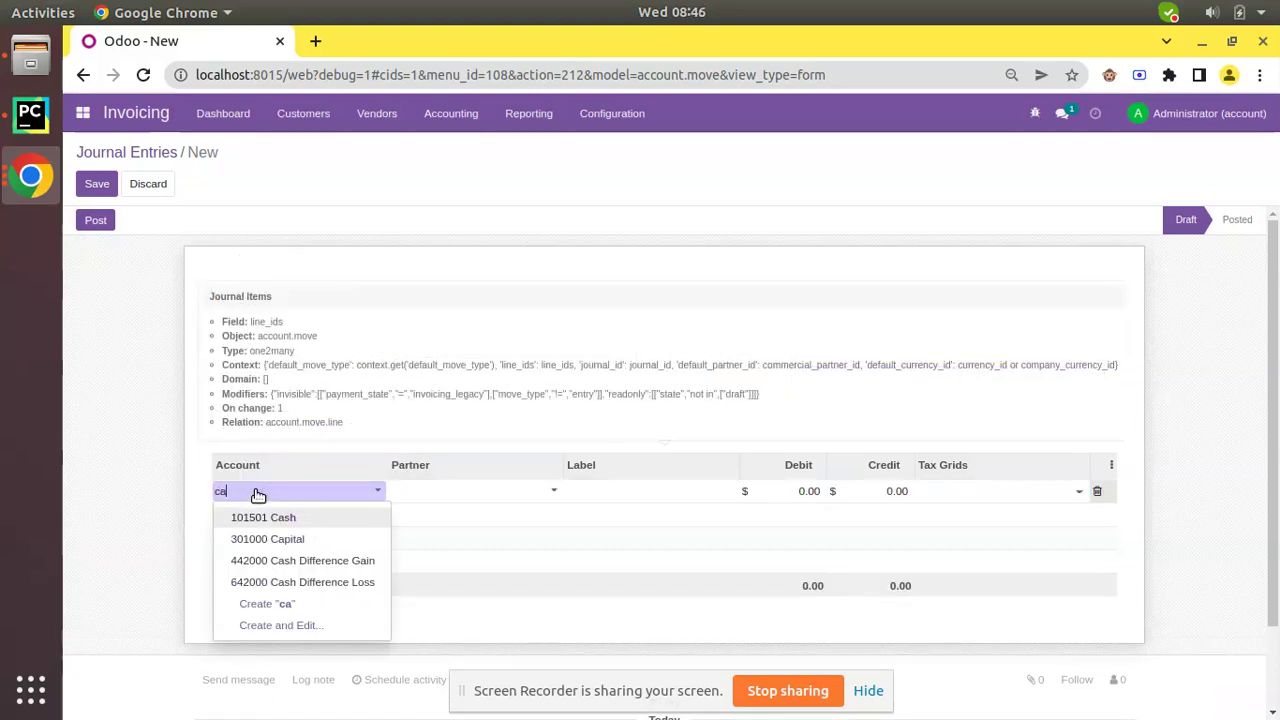
pyautogui.click(247, 517)
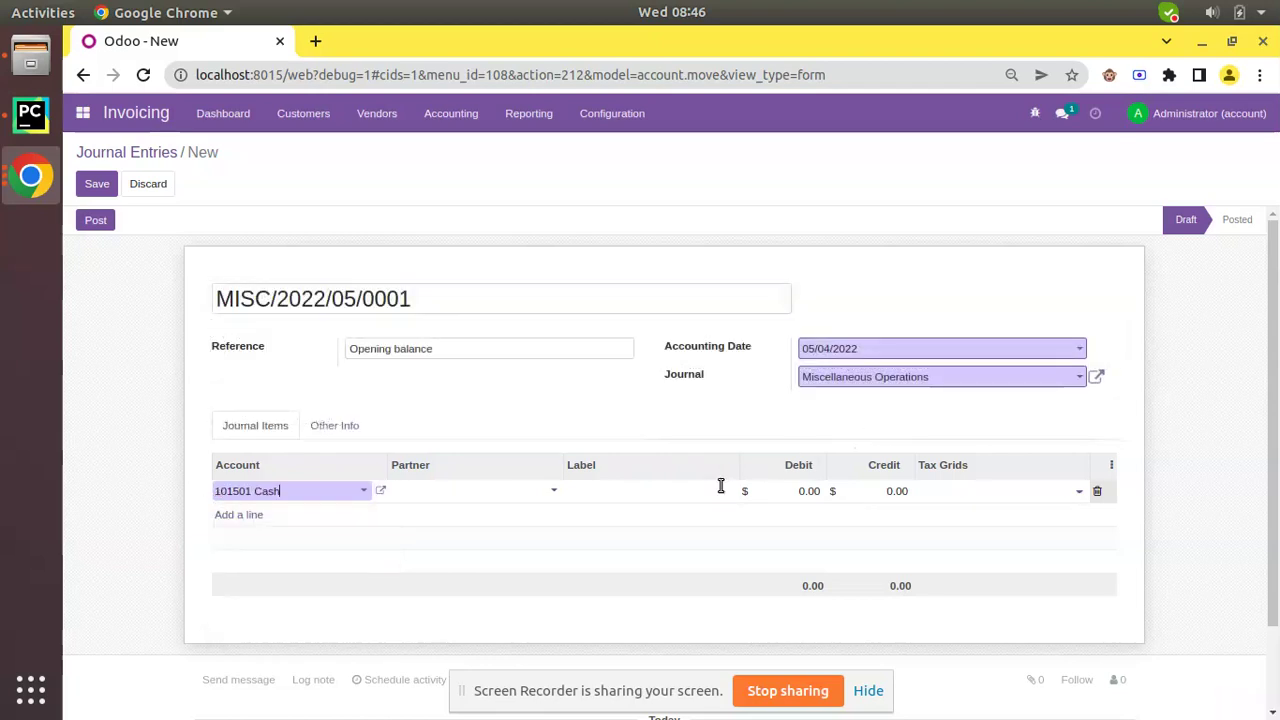
pyautogui.click(803, 491)
pyautogui.write('1')
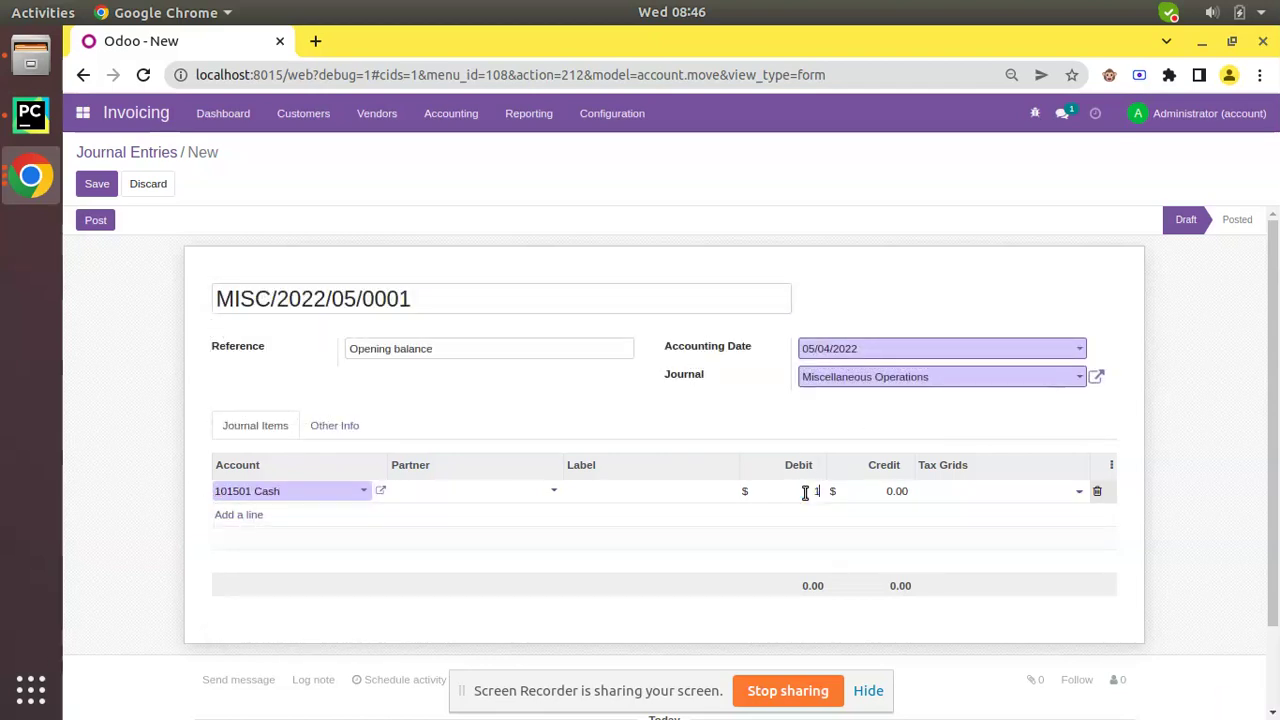